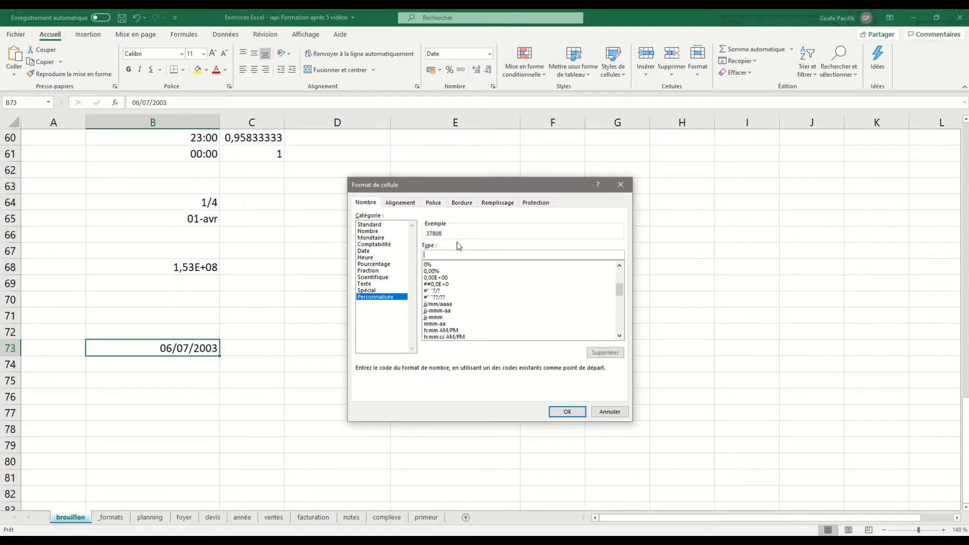
Apply the custom date format jjj.j.mmm.aaa to the date in cell B73.
type("jj")
type("jj")
key("BackSpace")
type("mmm.aaa")
left_click_drag(483, 256, 414, 256)
type("jj")
left_click(575, 411)
left_click(211, 379)
left_click(188, 352)
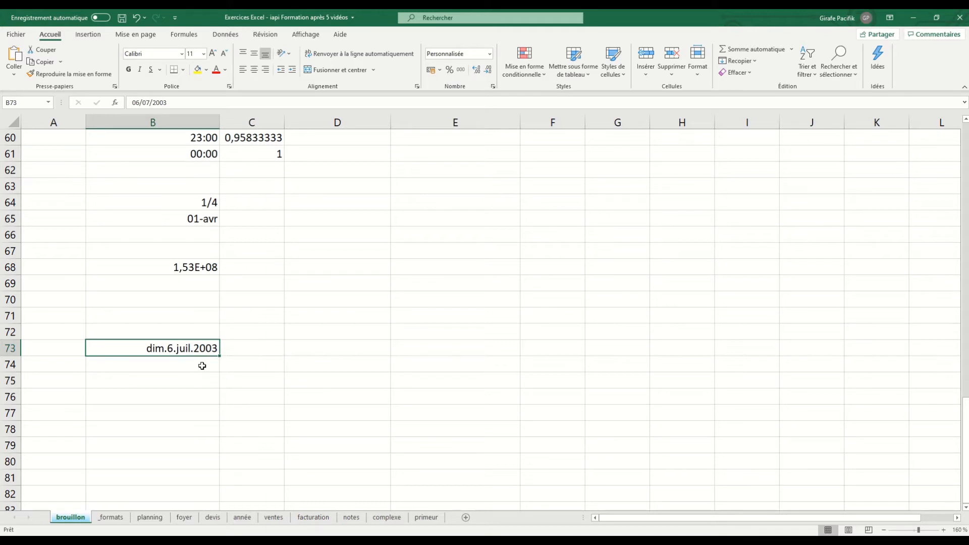
left_click(201, 366)
left_click(202, 382)
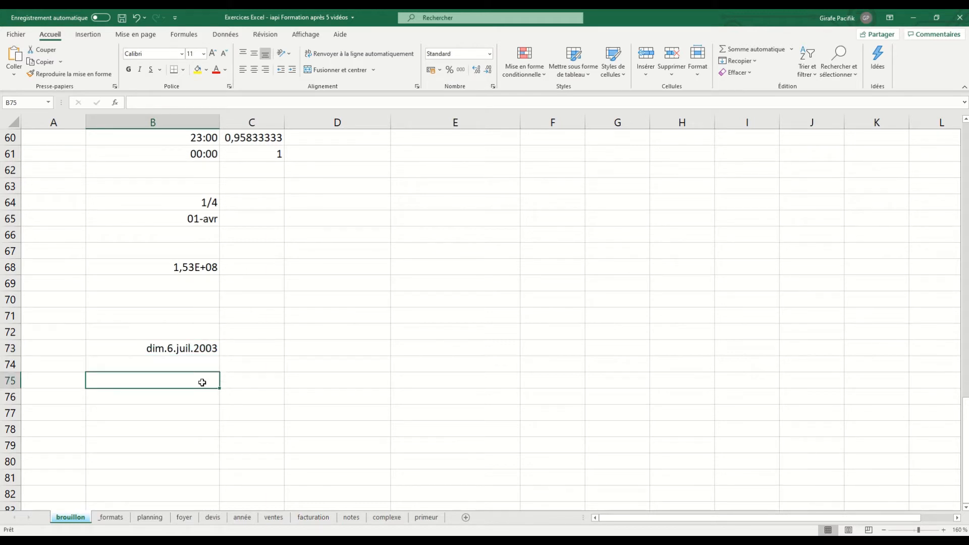
type("123456789")
key("Return")
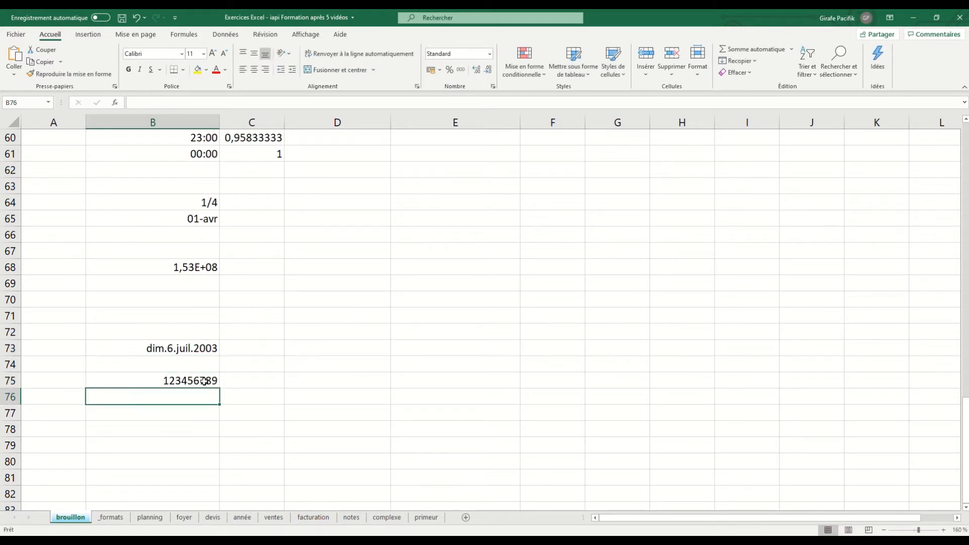
left_click(204, 381)
left_click(205, 348)
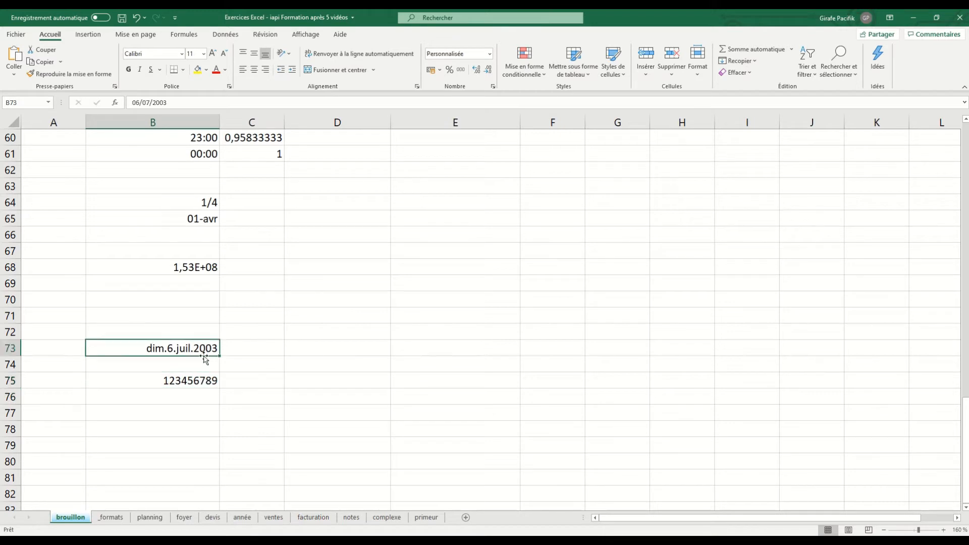
left_click(199, 381)
left_click(202, 366)
key("ctrl+z")
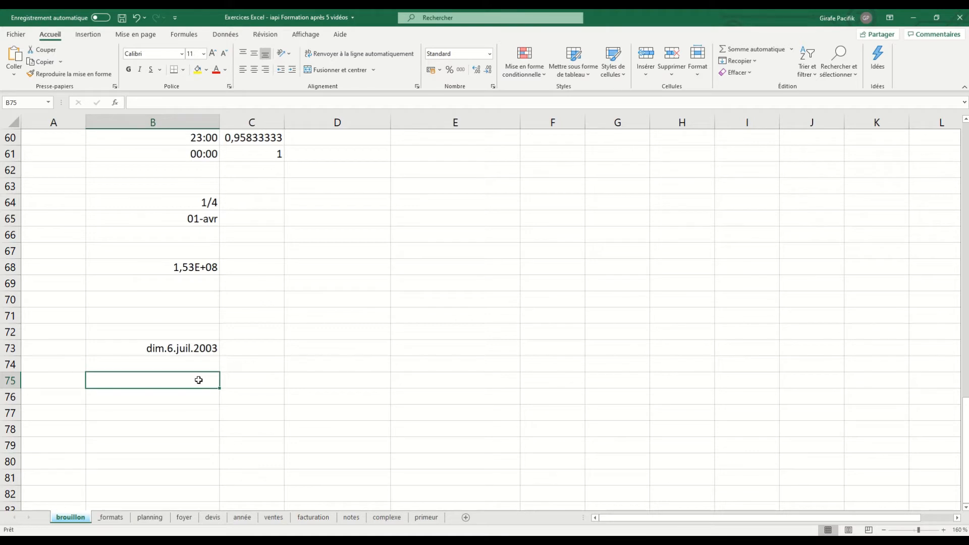
Enter the times 22:00 in cell B75 and 04:00 in cell B76.
type("22:0")
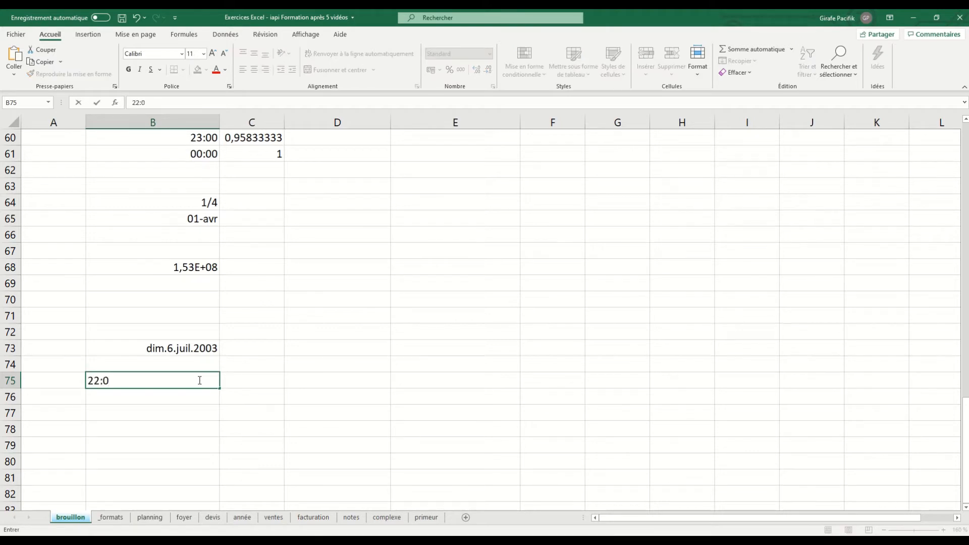
key("Return")
type("4:0")
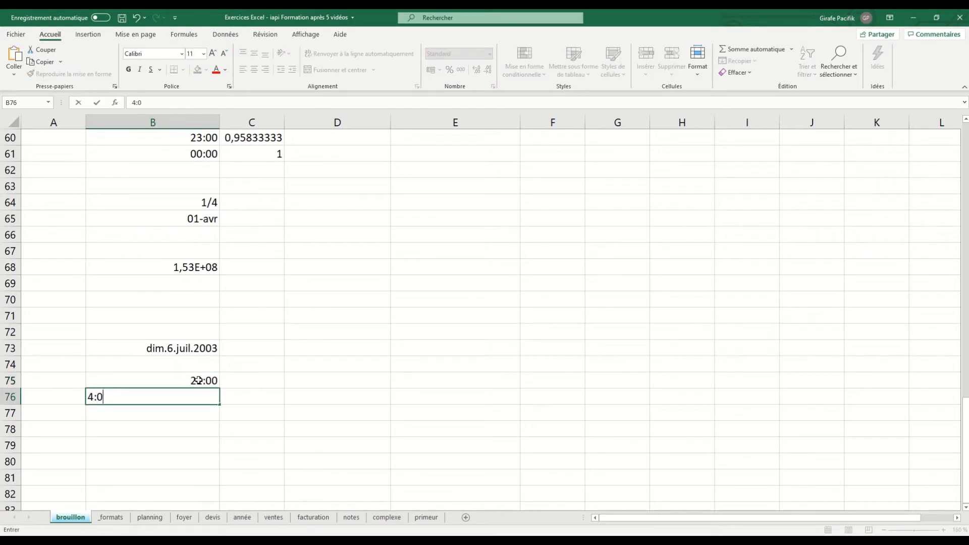
key("Return")
Add the two times in cell B77 with the formula =B75+B76.
type("=")
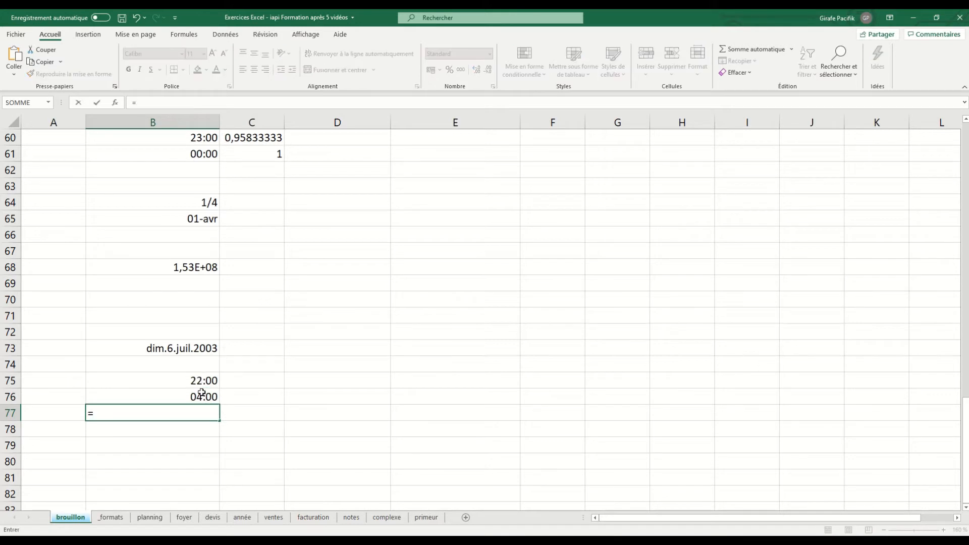
left_click(200, 381)
type("+")
left_click(202, 397)
key("Return")
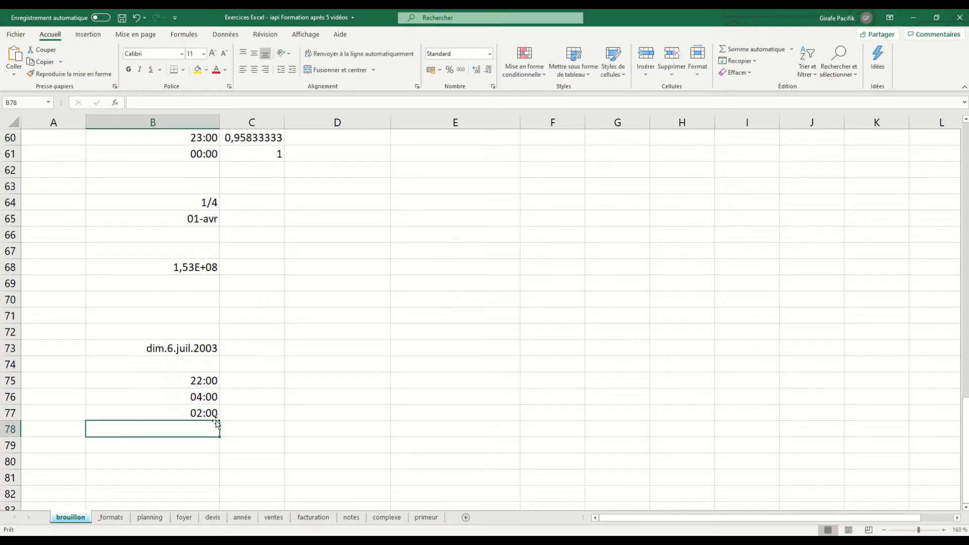
Apply the custom format [hh]:mm to the time sum in cell B77 so hours accumulate beyond 24.
left_click(210, 414)
left_click(493, 86)
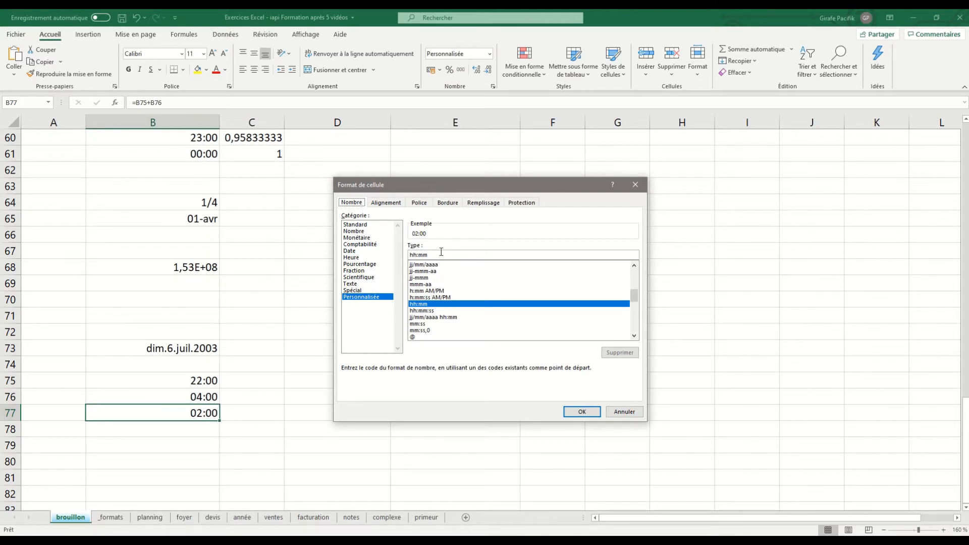
left_click(411, 256)
type("[hh")
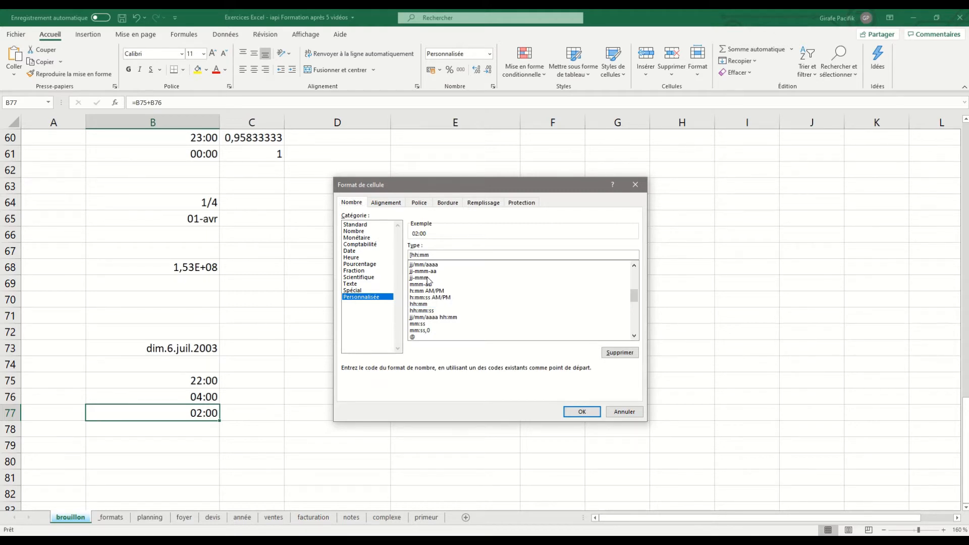
left_click(580, 411)
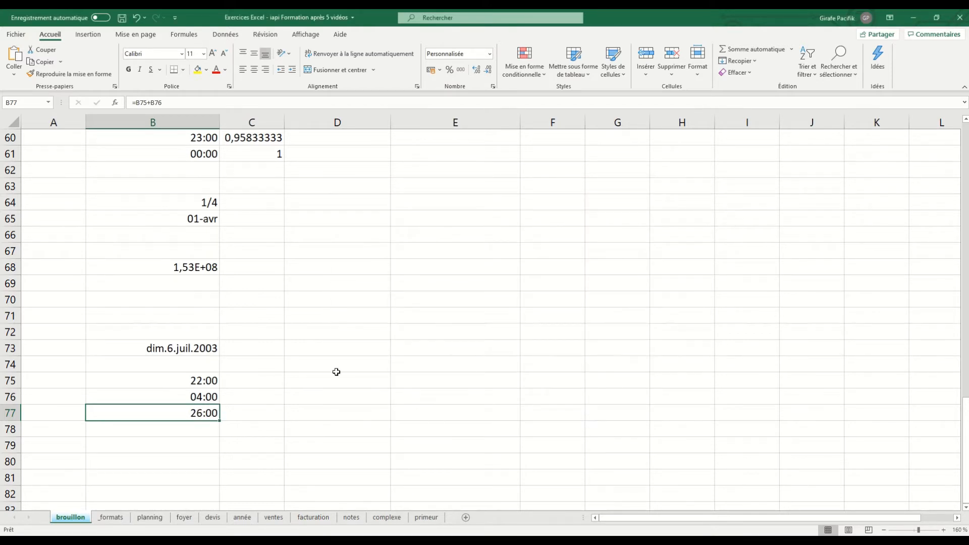
left_click(493, 86)
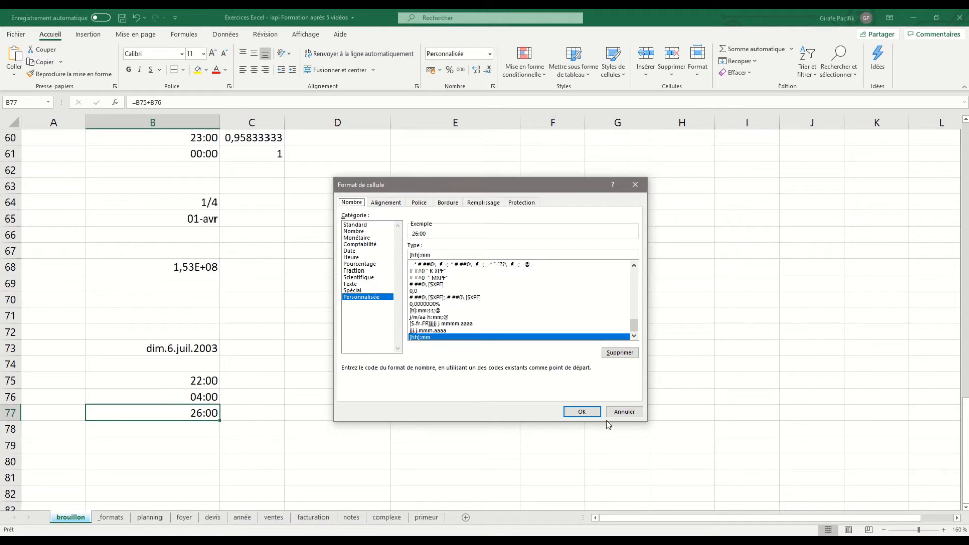
left_click(593, 412)
Enter the number 123456789 in cell B79.
left_click(201, 445)
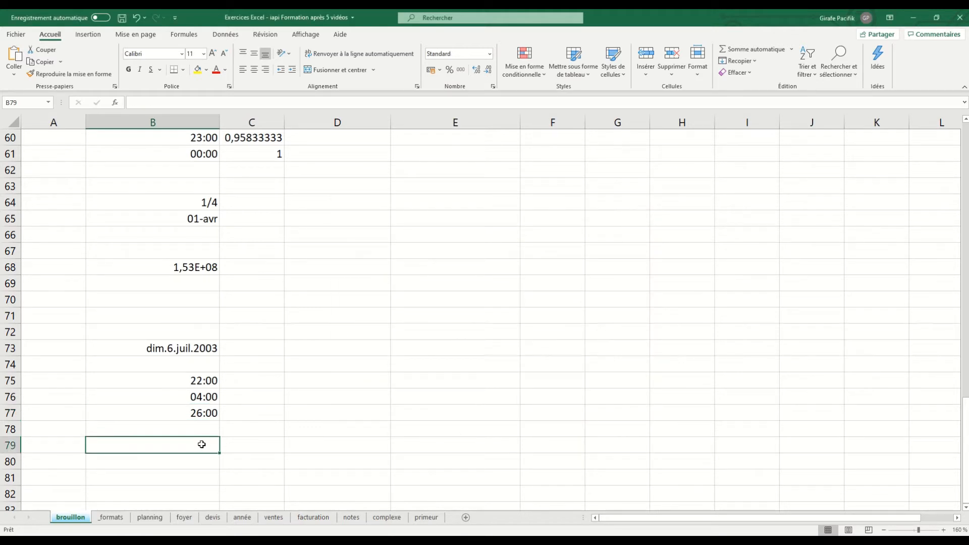
type("123456")
key("Return")
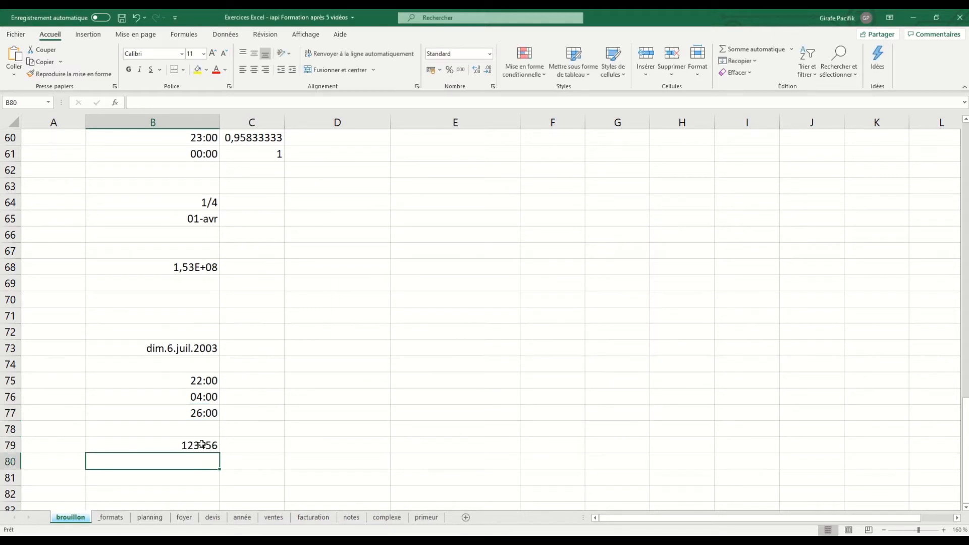
left_click(202, 444)
type("123456789")
key("Return")
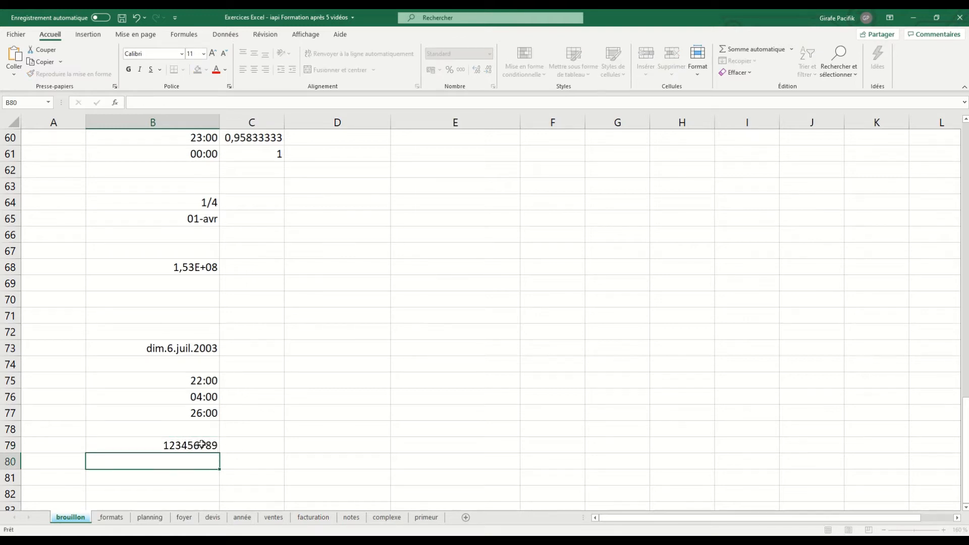
Open the custom number format settings for cell B79.
left_click(202, 445)
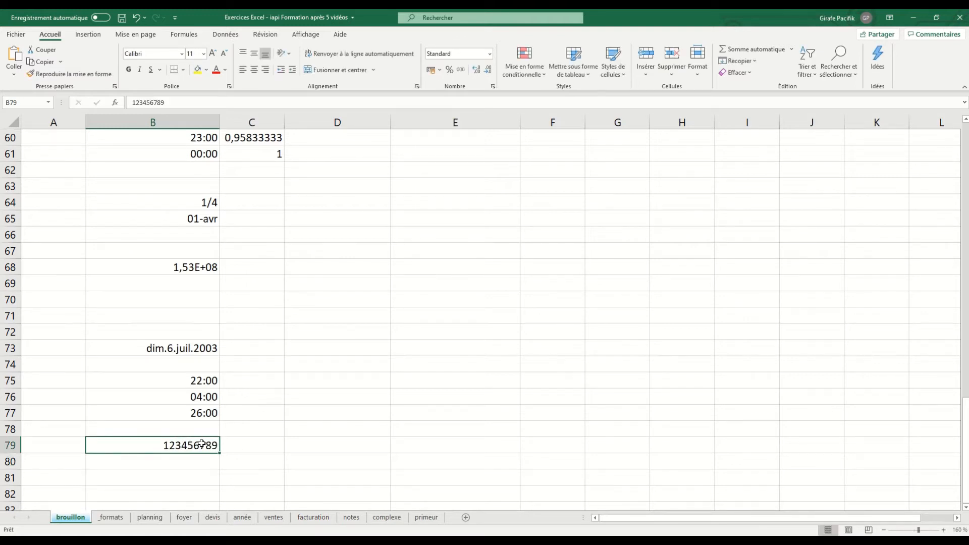
left_click(493, 87)
left_click(377, 296)
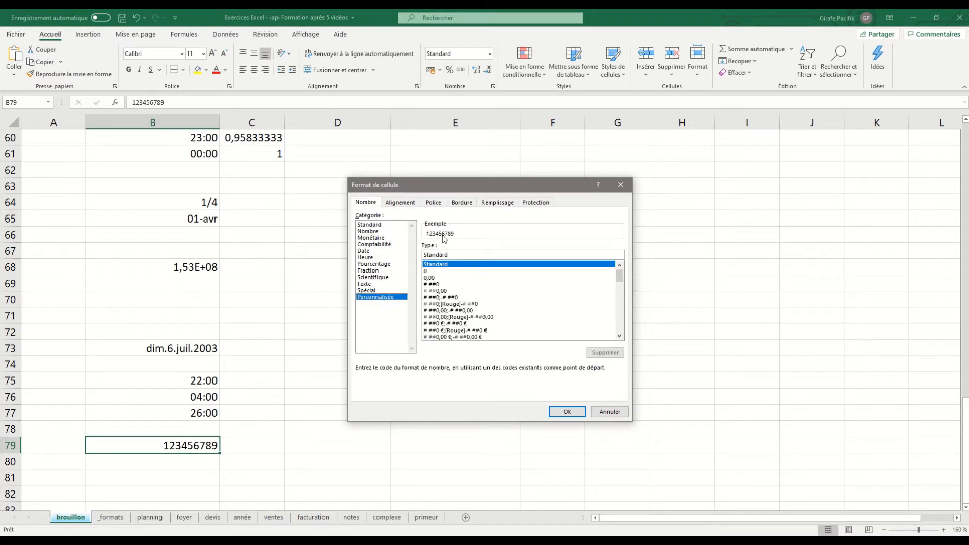
left_click(438, 278)
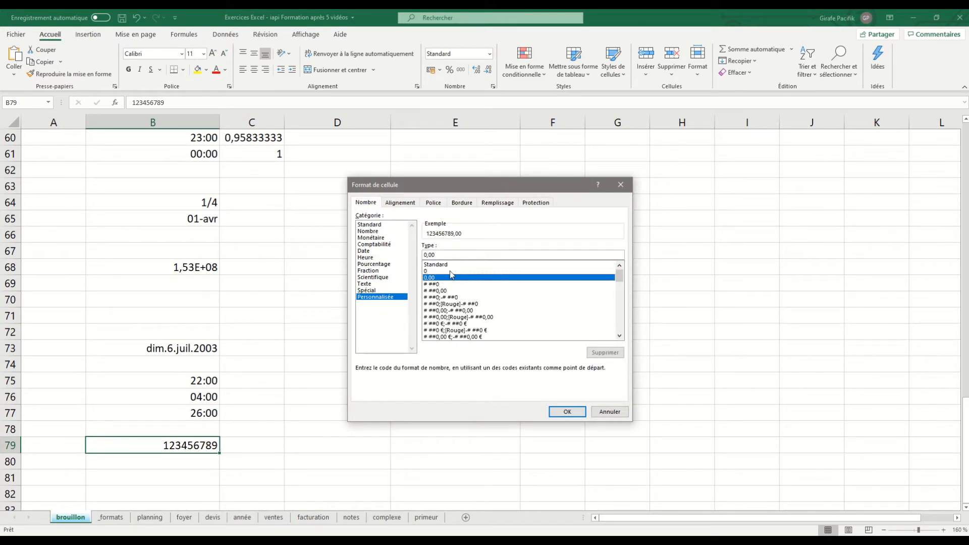
left_click(440, 255)
type("000")
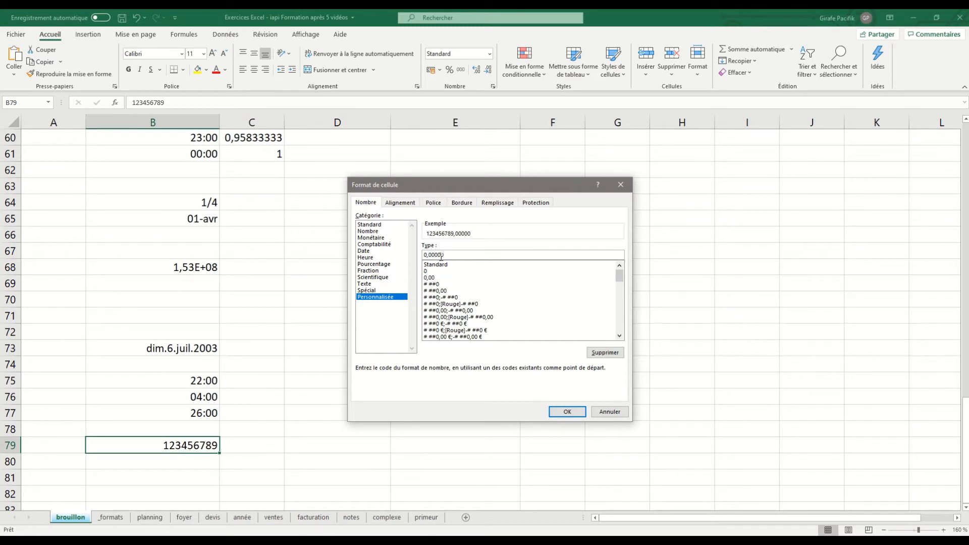
key("BackSpace")
key("BackSpace")
key("BackSpace")
key("BackSpace")
key("BackSpace")
Apply the # ##0 format code to cell B79 to group the digits by thousands.
left_click(434, 285)
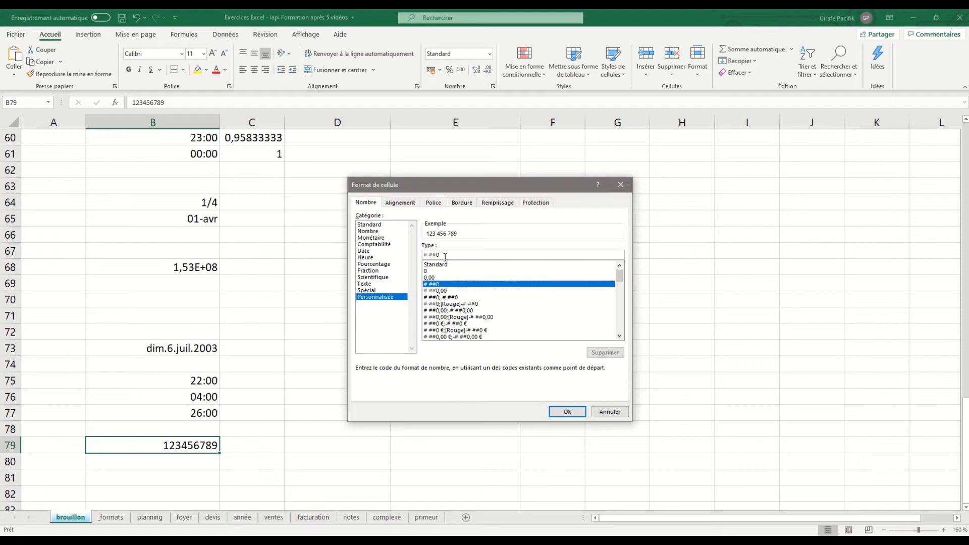
left_click(565, 413)
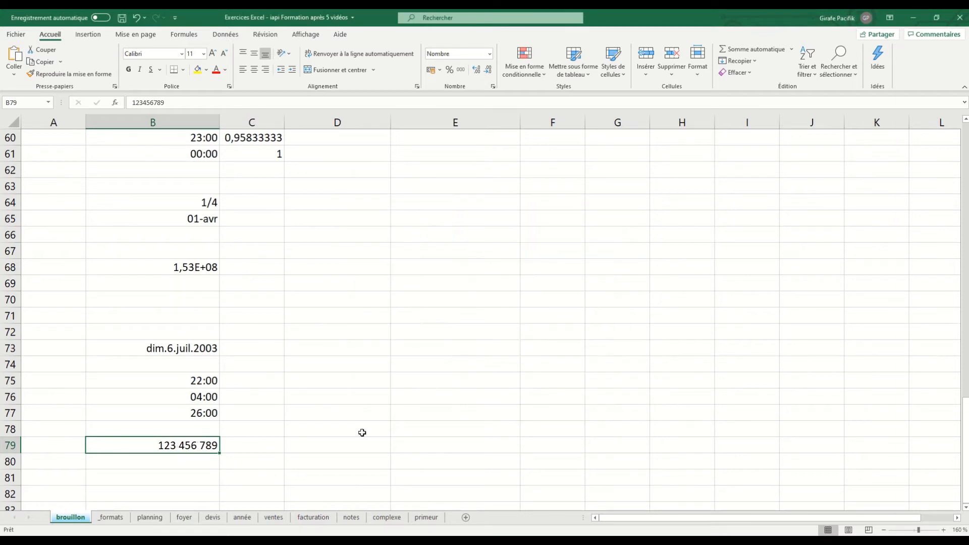
left_click(197, 461)
type("1234567895")
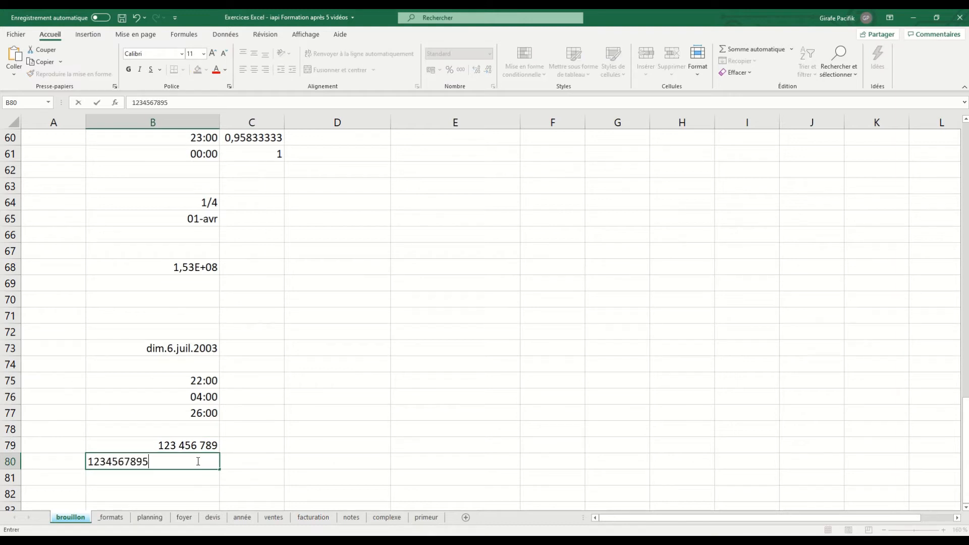
key("Return")
Apply the thousands separator format to cell B80 and remove both decimal places.
left_click(197, 461)
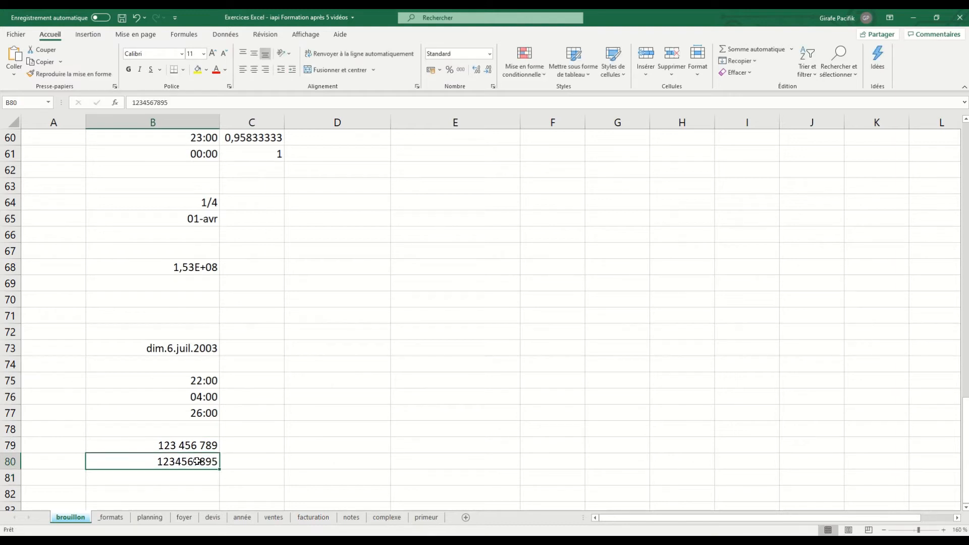
left_click(462, 70)
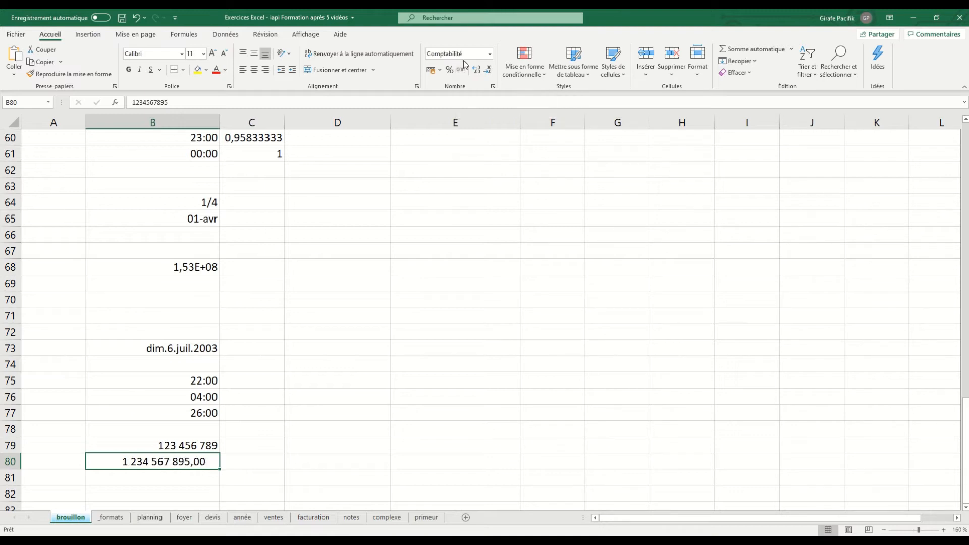
left_click(487, 70)
left_click(488, 69)
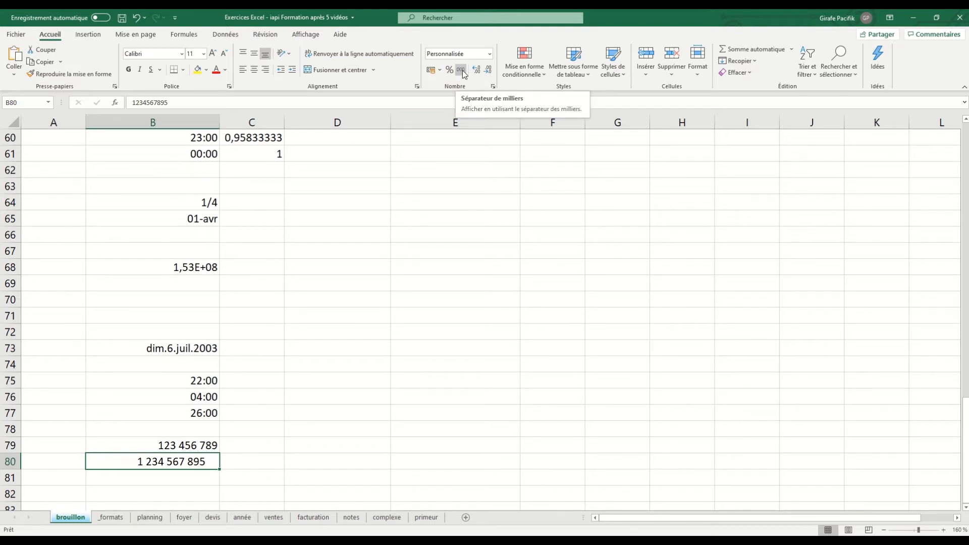
Extend cell B79's custom format to # ##0" Kgs" so the unit follows the number after a space.
left_click(202, 444)
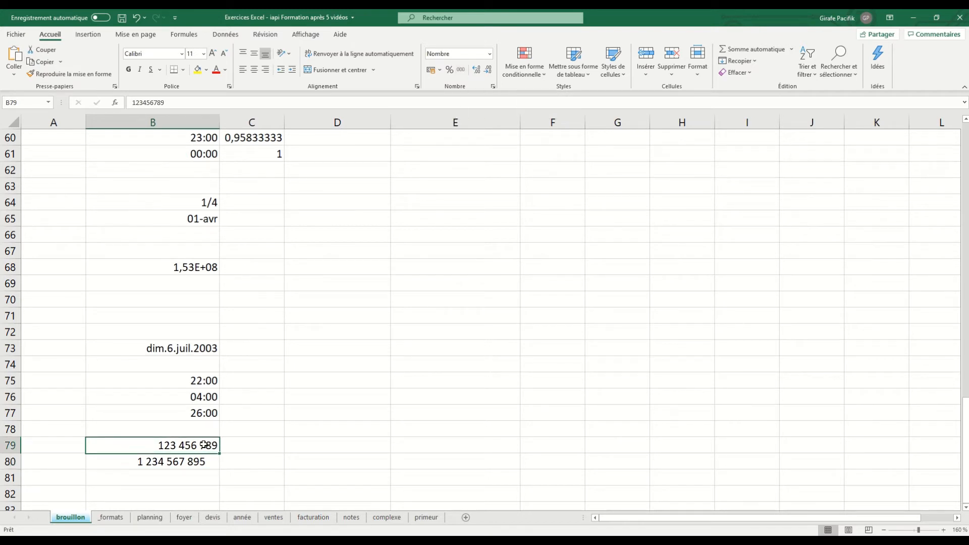
left_click(492, 87)
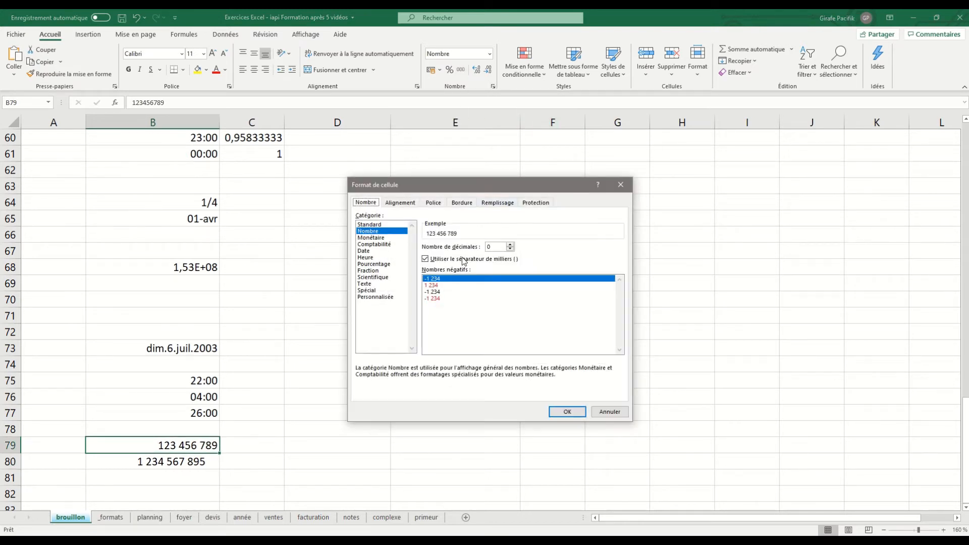
left_click(382, 298)
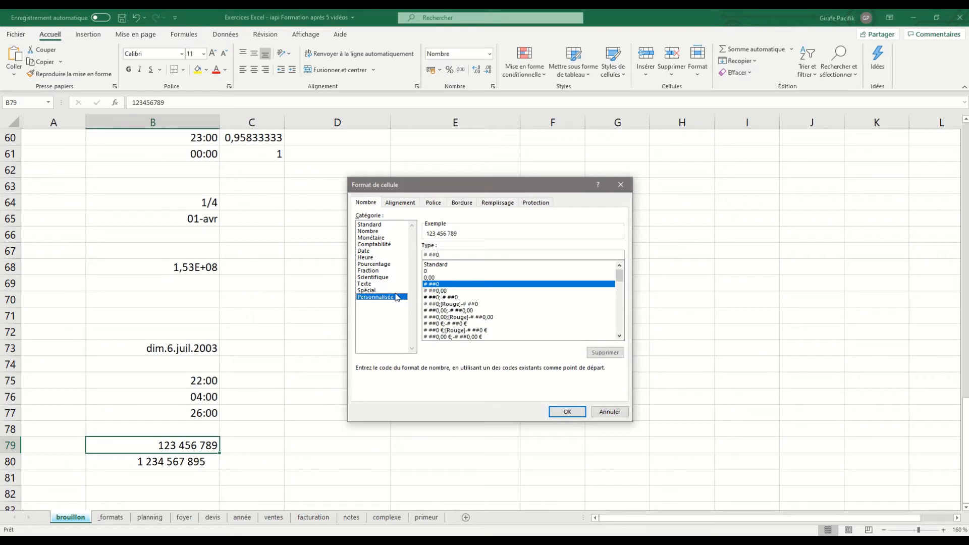
left_click(452, 255)
type("\"Kgs")
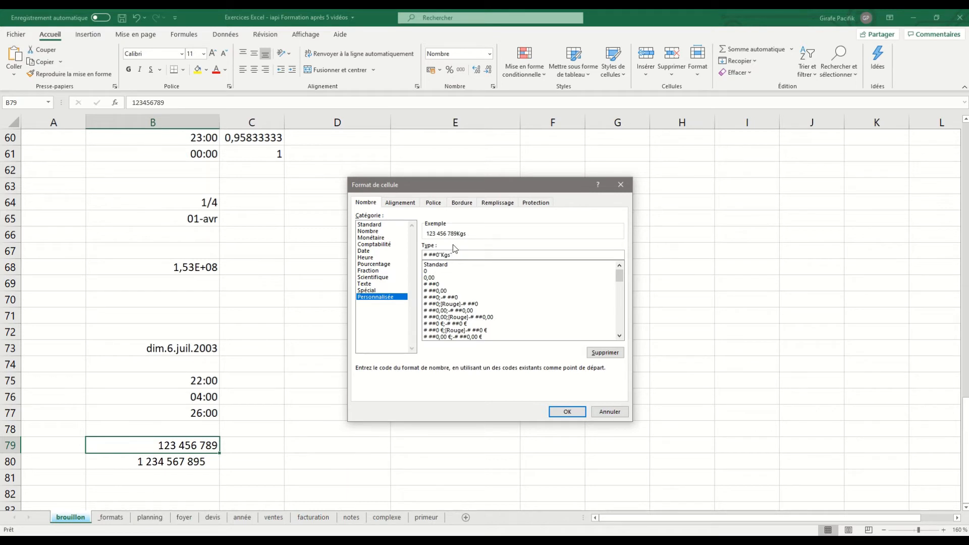
left_click(442, 255)
left_click(564, 411)
Replace cell B80's number format with the custom code # ##0" Vbucks", based on the existing # ##0 format.
left_click(195, 461)
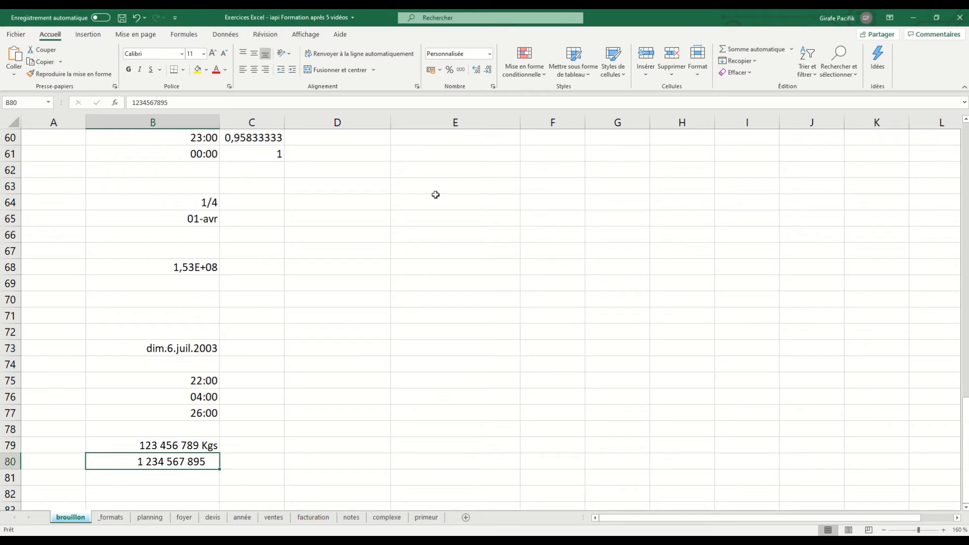
left_click(492, 86)
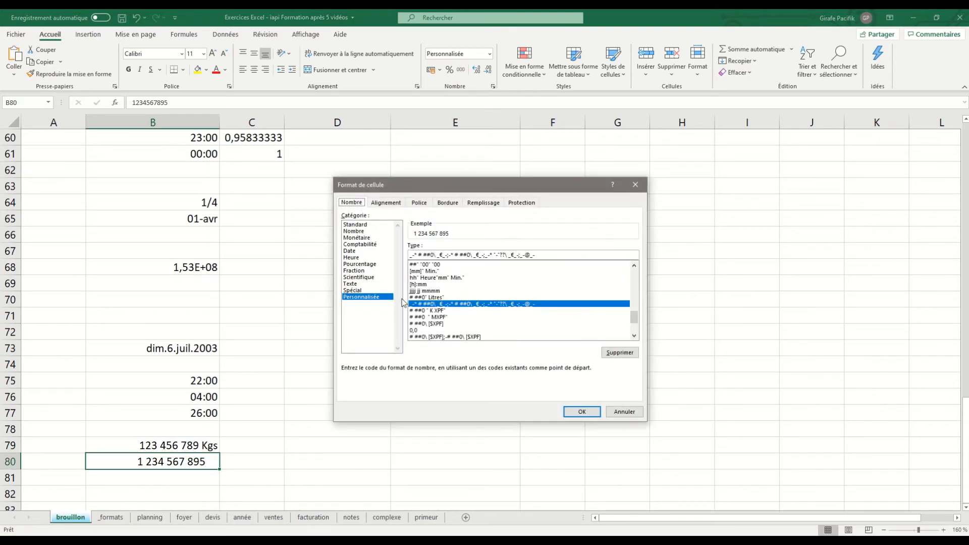
left_click_drag(559, 254, 338, 256)
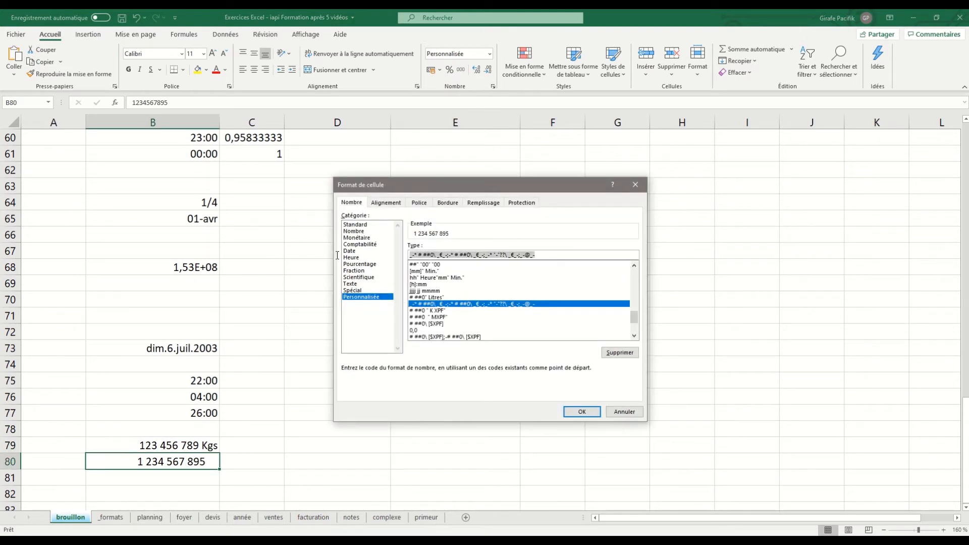
key("BackSpace")
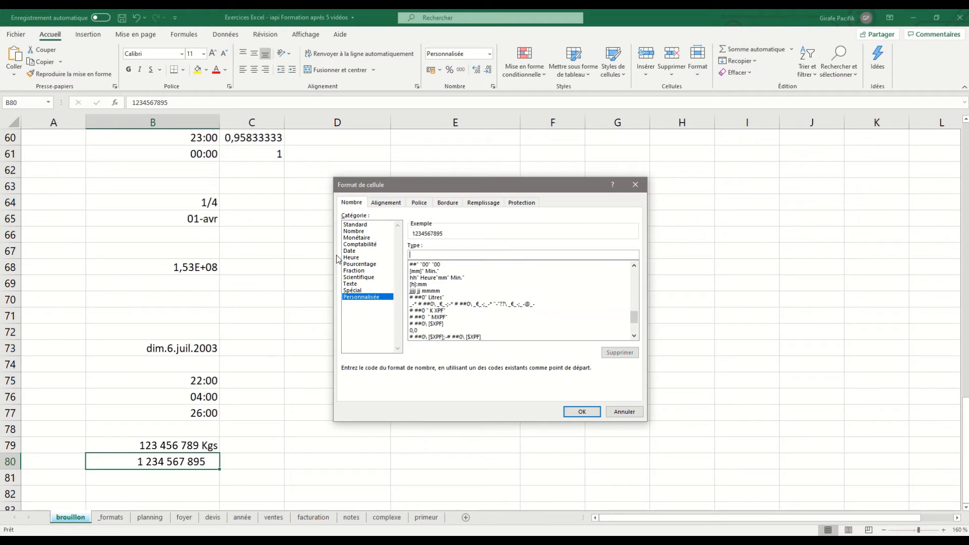
type("00000")
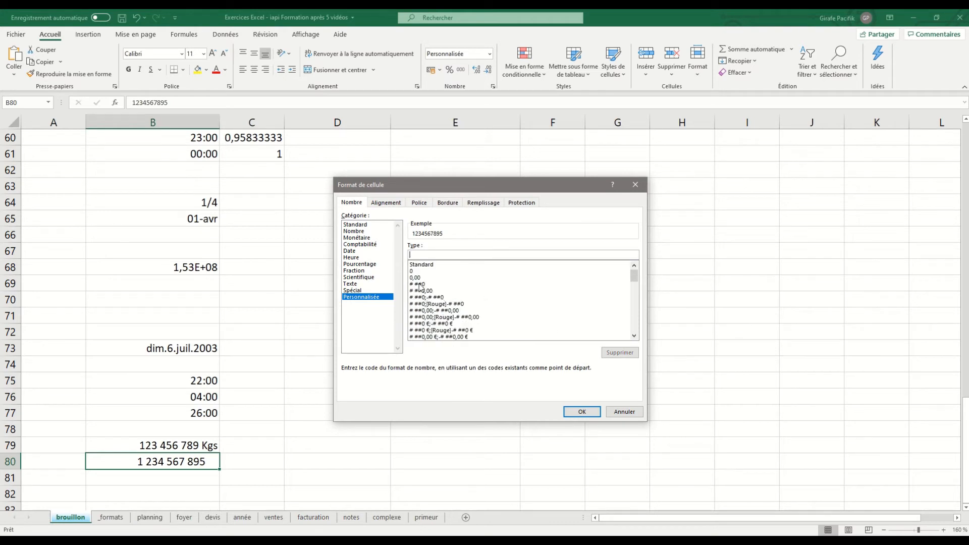
scroll(429, 303, "up", 10)
left_click(429, 284)
left_click(442, 253)
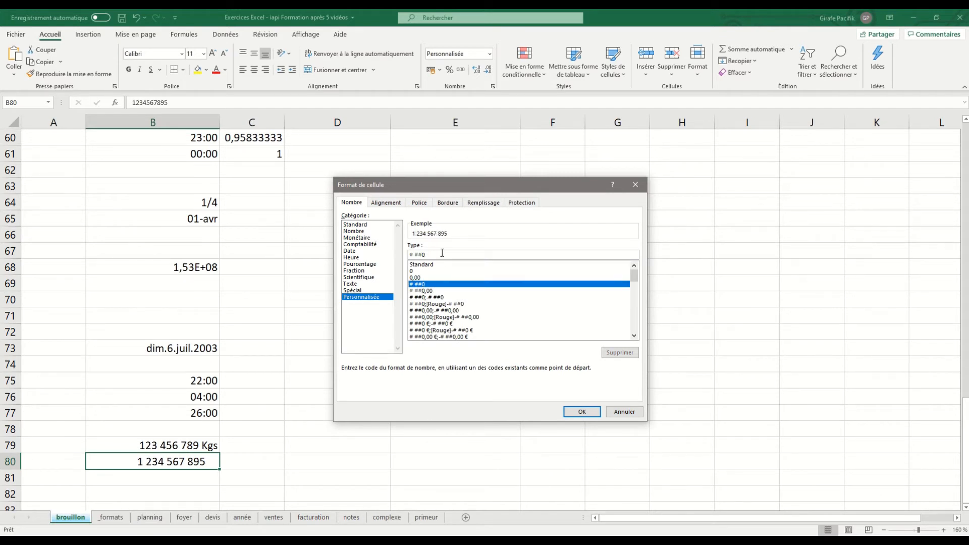
type("\" Vbuc")
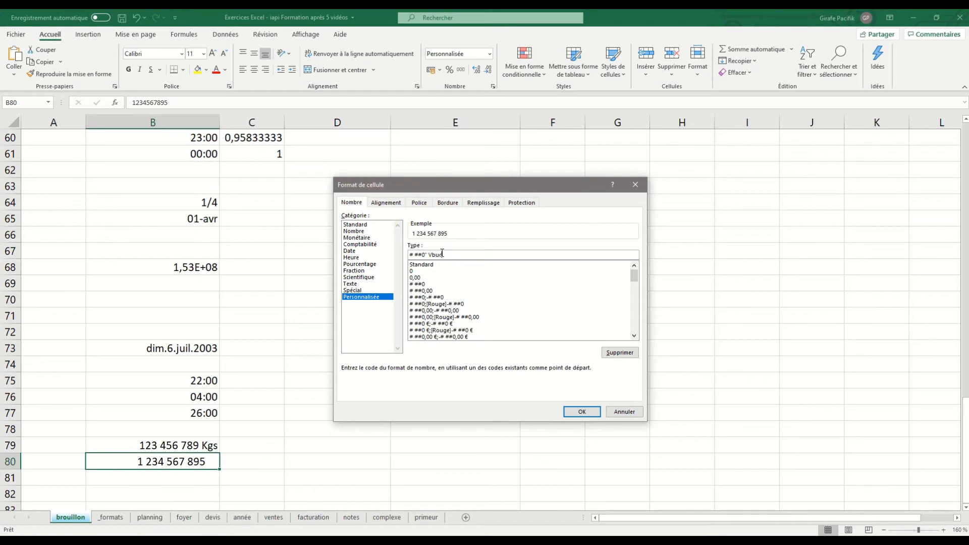
type("ks\"")
key("Return")
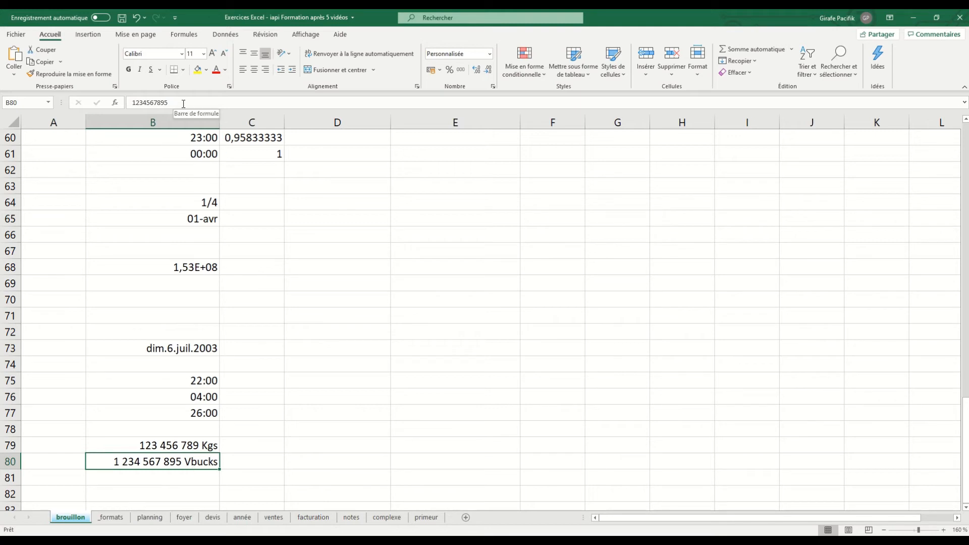
left_click(174, 444)
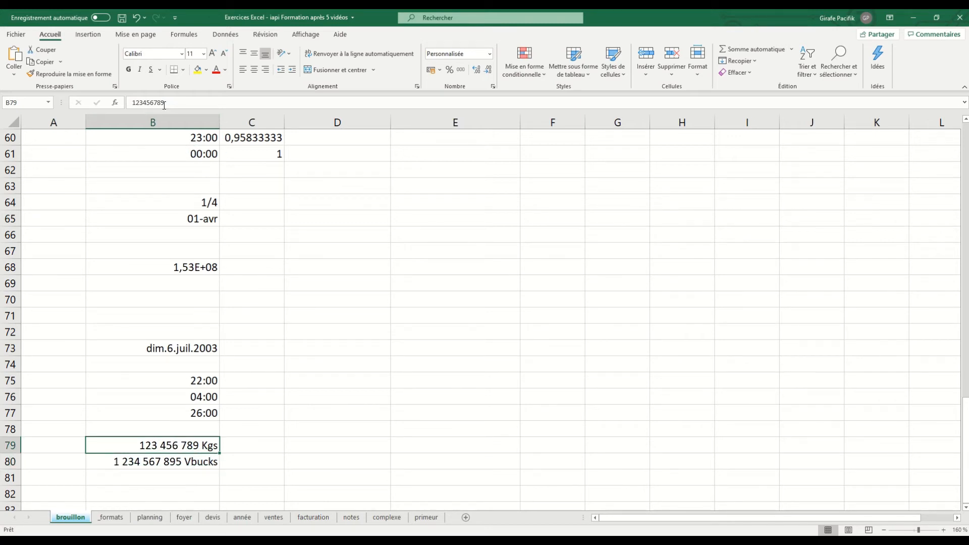
left_click(182, 461)
scroll(188, 457, "down", 4)
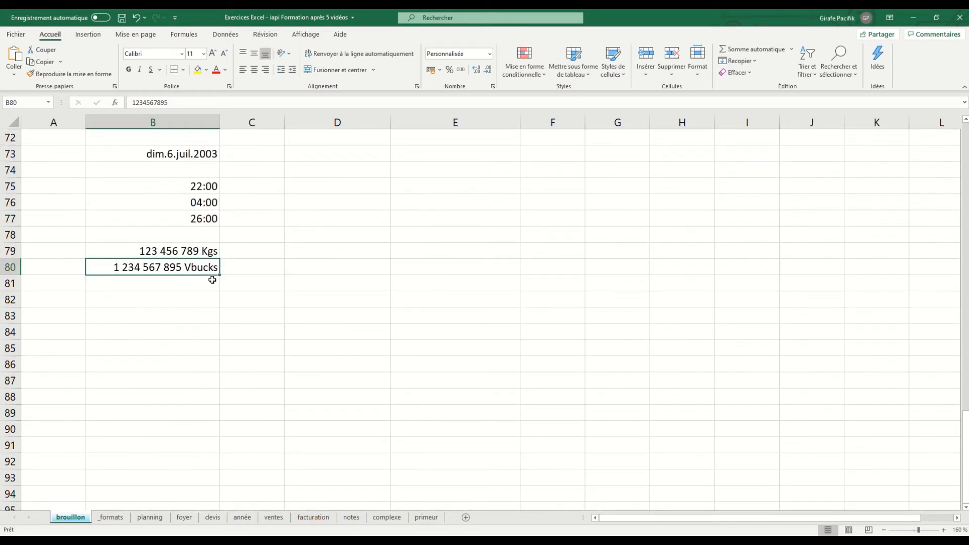
left_click(206, 290)
left_click(204, 300)
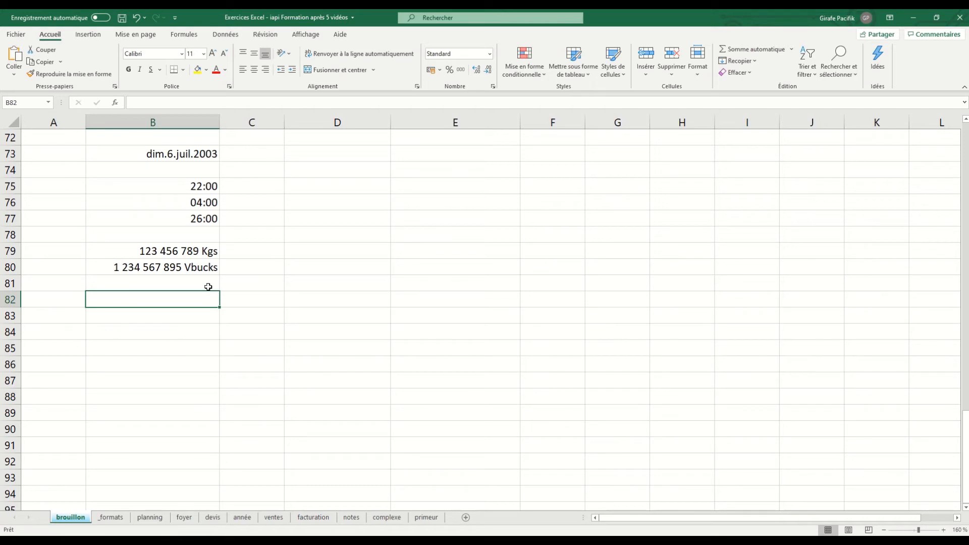
type("123456789")
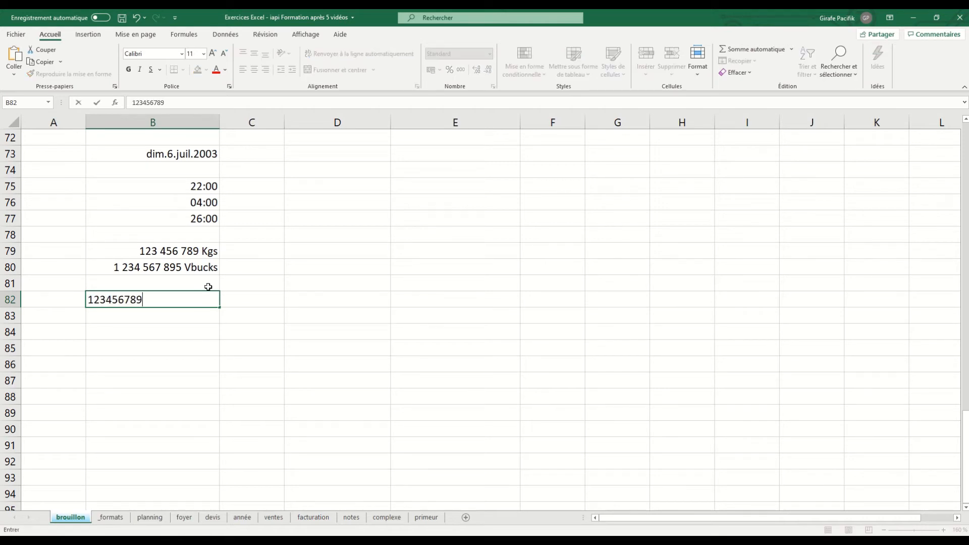
type("12")
key("Return")
Apply the custom format # ##0" g" to cell B82 to group thousands and show grams.
left_click(204, 300)
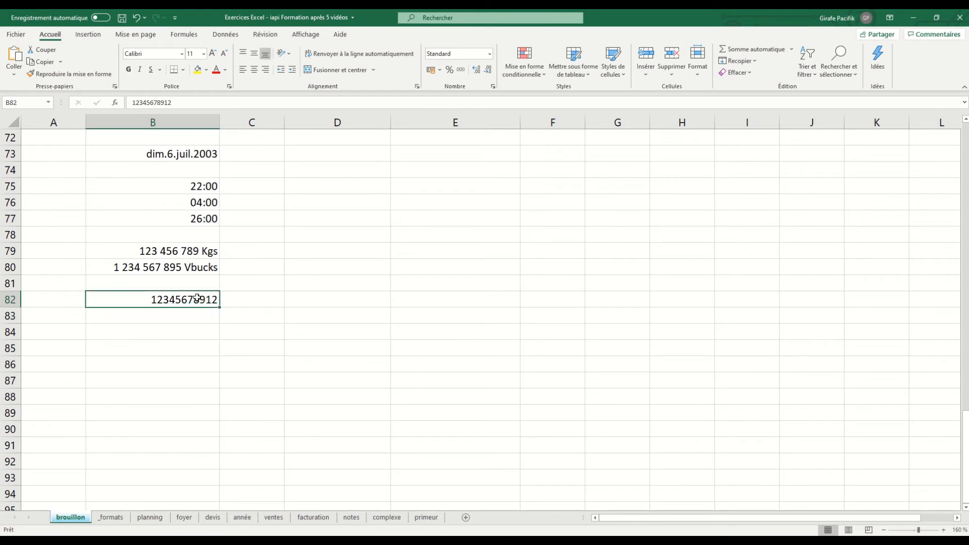
left_click(493, 87)
left_click(392, 298)
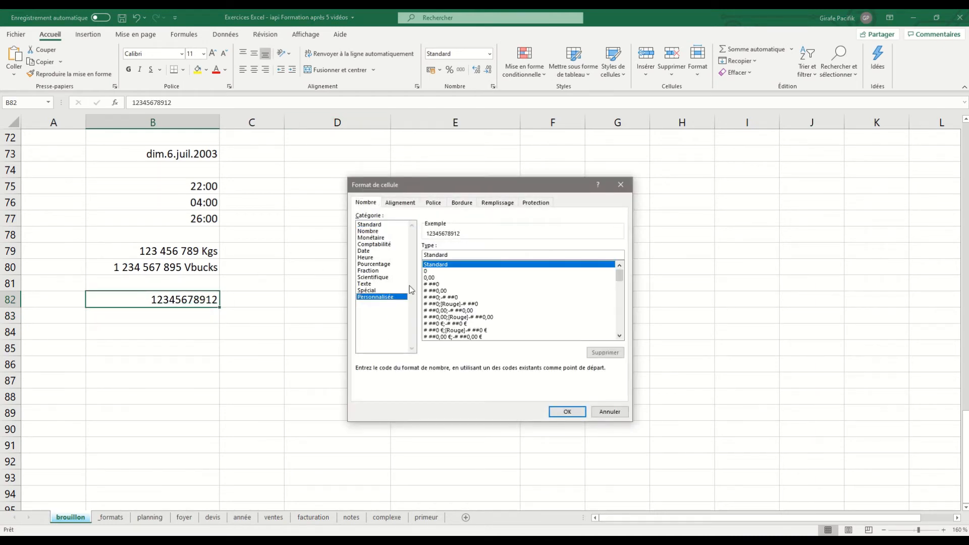
left_click(444, 283)
left_click(456, 253)
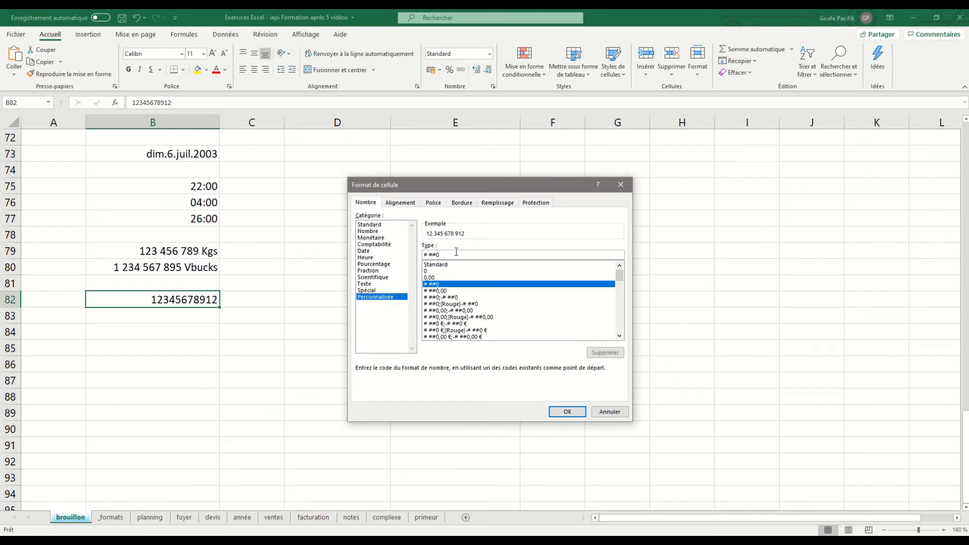
type("\" g")
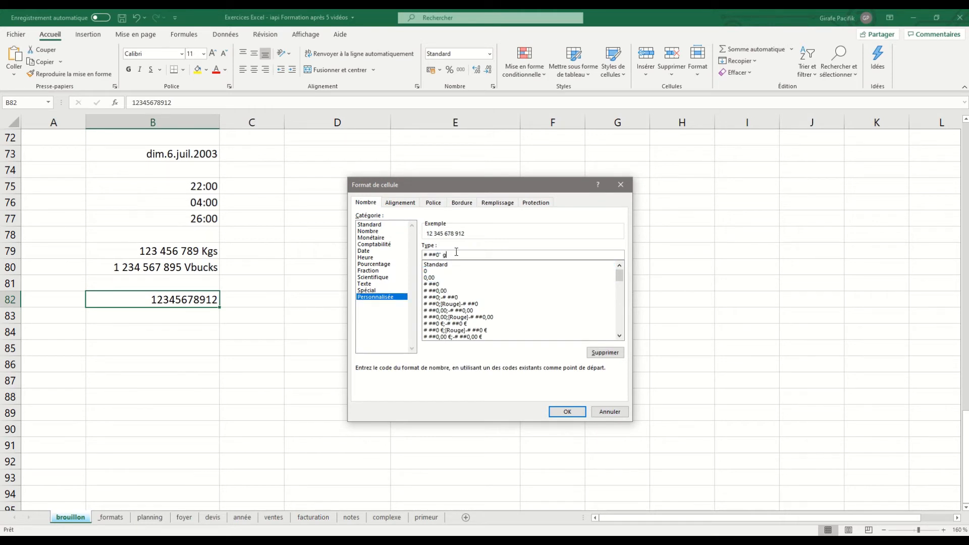
left_click(568, 412)
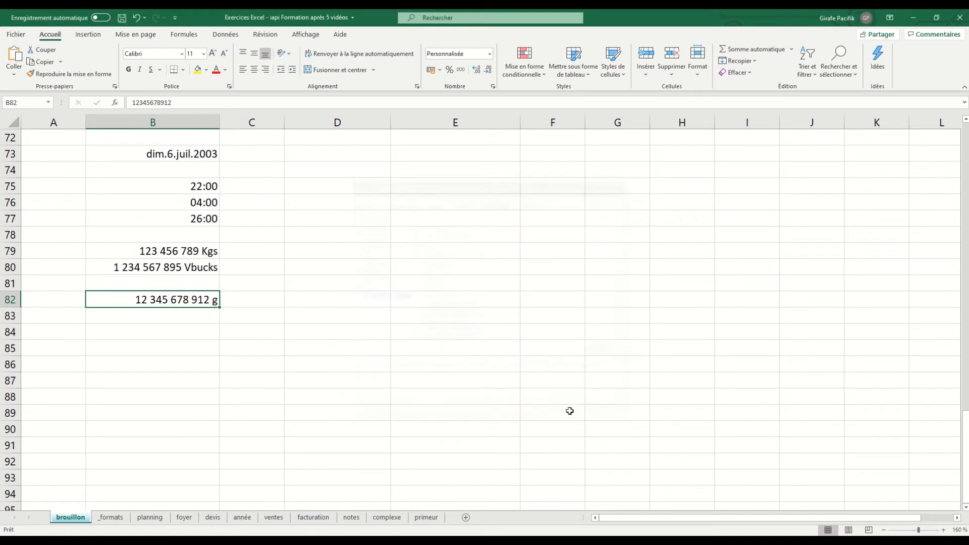
Copy cell B82 with its gram format into cells B83 and B84.
key("ctrl+c")
left_click_drag(192, 314, 192, 332)
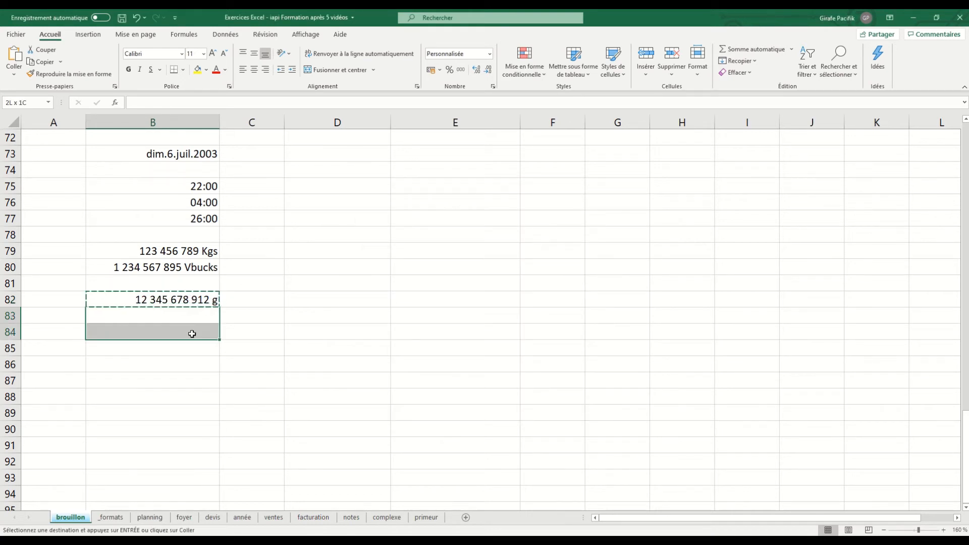
key("ctrl+v")
key("Escape")
Change cell B83's custom format to # ##0 " Kg", with one space after the zero to scale the display by a thousand.
left_click(199, 320)
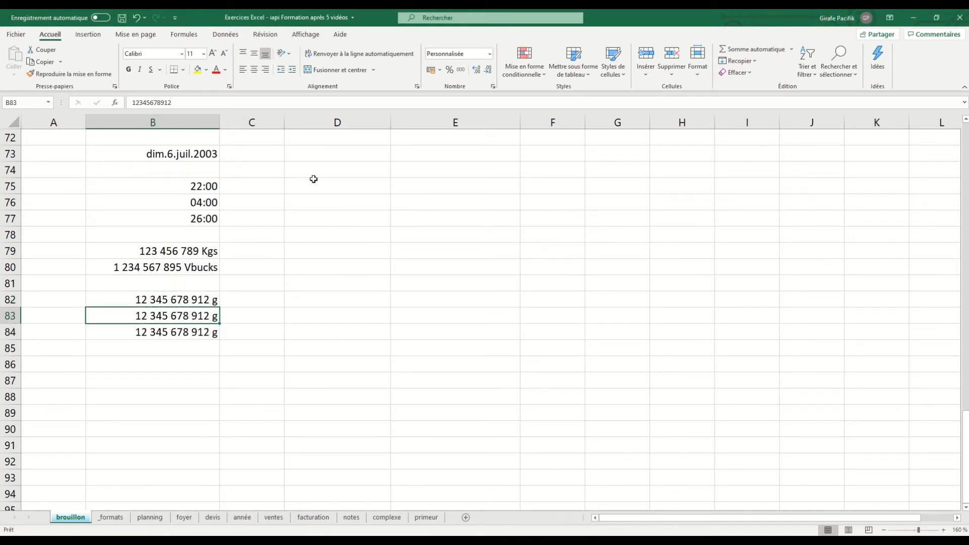
left_click(493, 87)
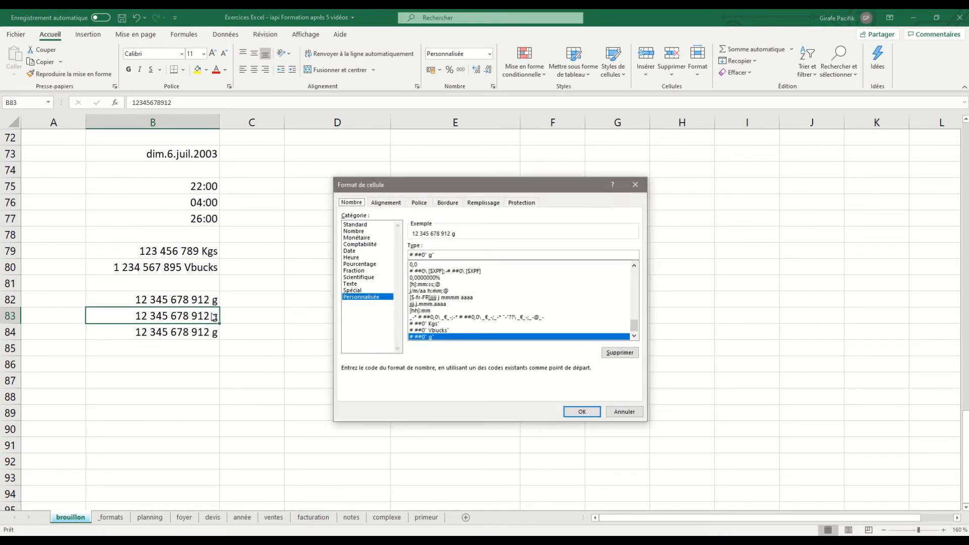
left_click(428, 254)
type("K")
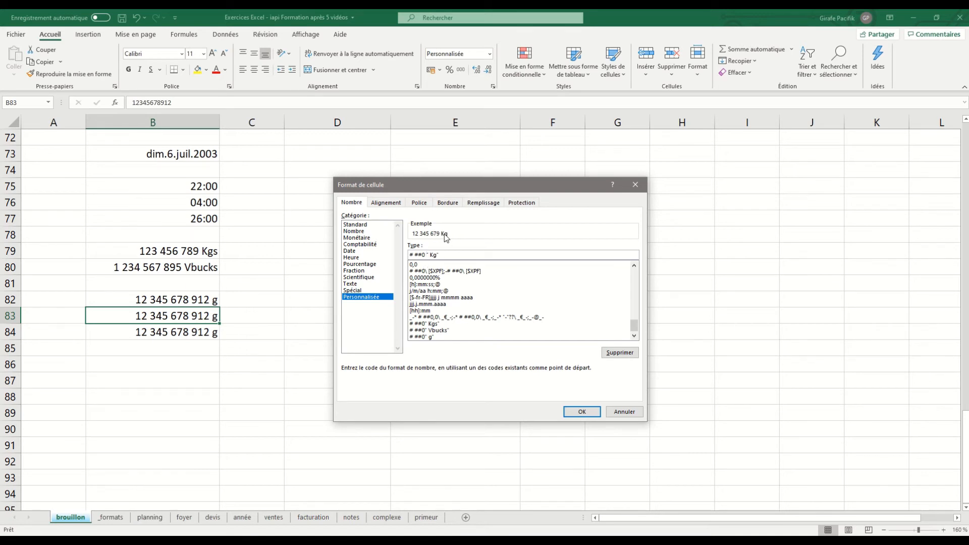
key("BackSpace")
left_click(578, 412)
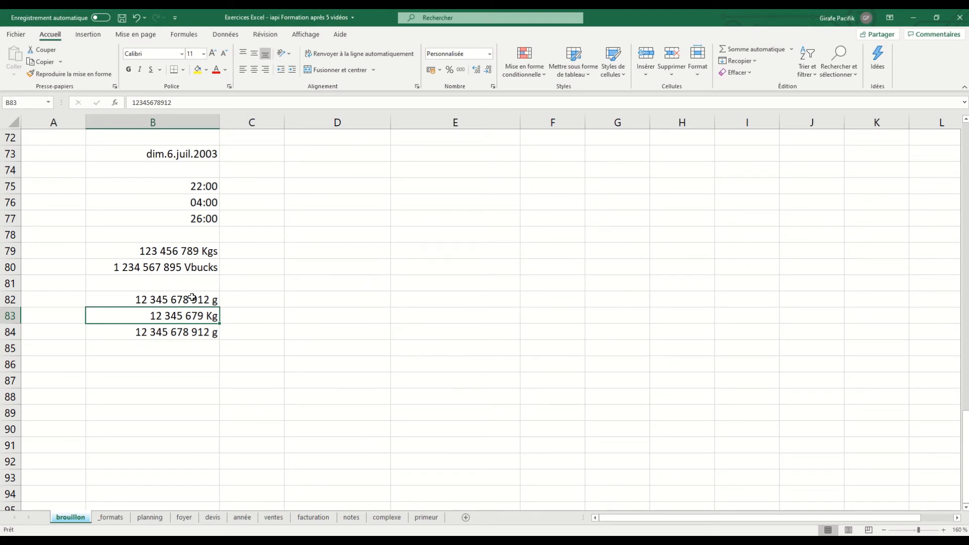
key("Up")
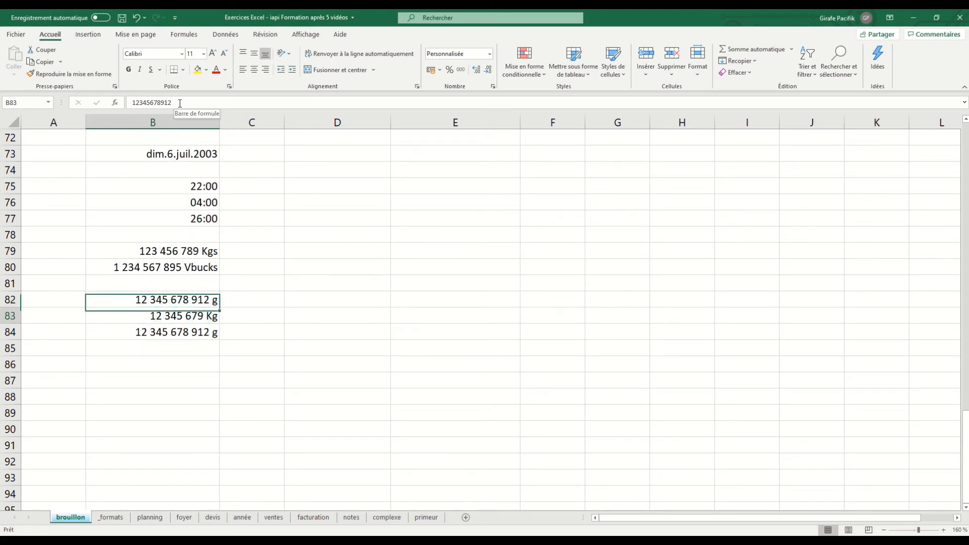
key("Down")
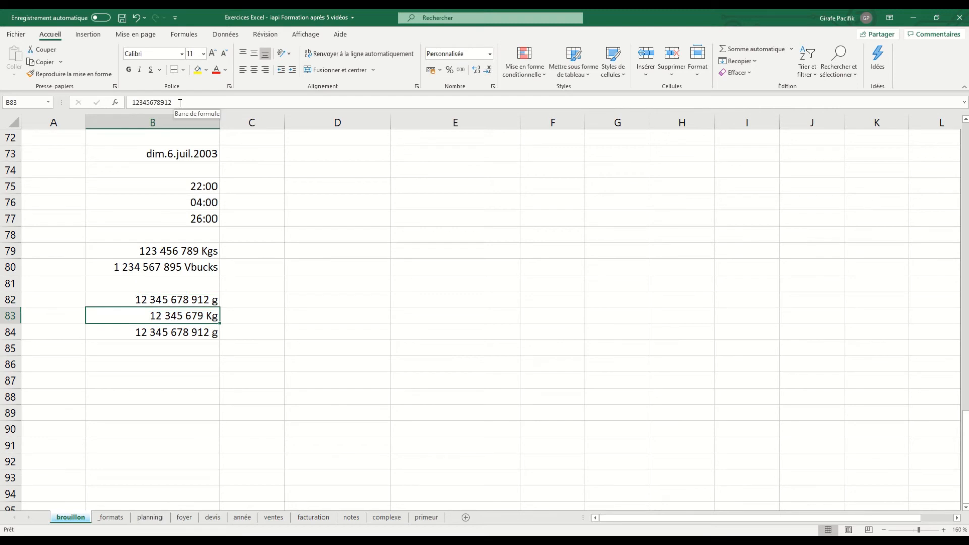
Change cell B84's custom format to # ##0 " T", with two spaces after the zero to scale the display by a million.
left_click(207, 338)
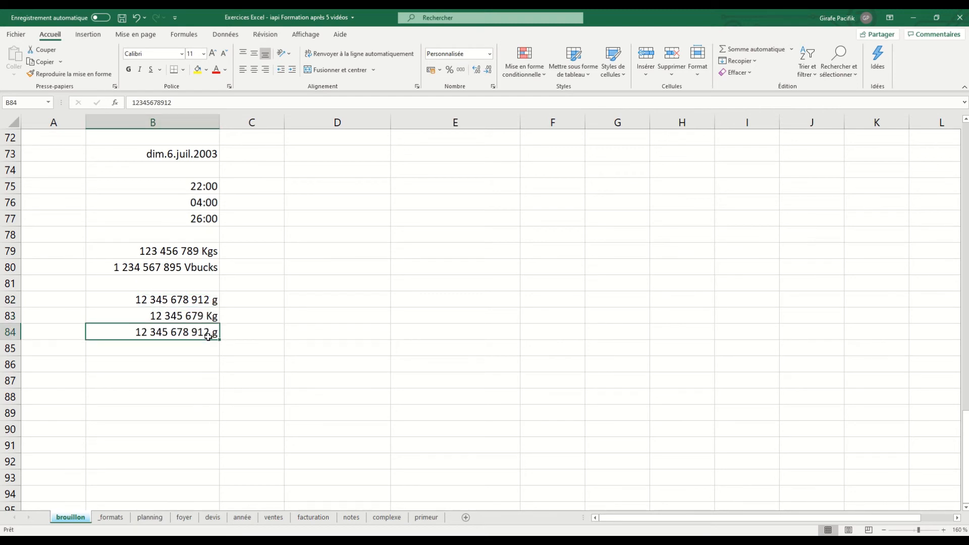
left_click(494, 87)
left_click(425, 256)
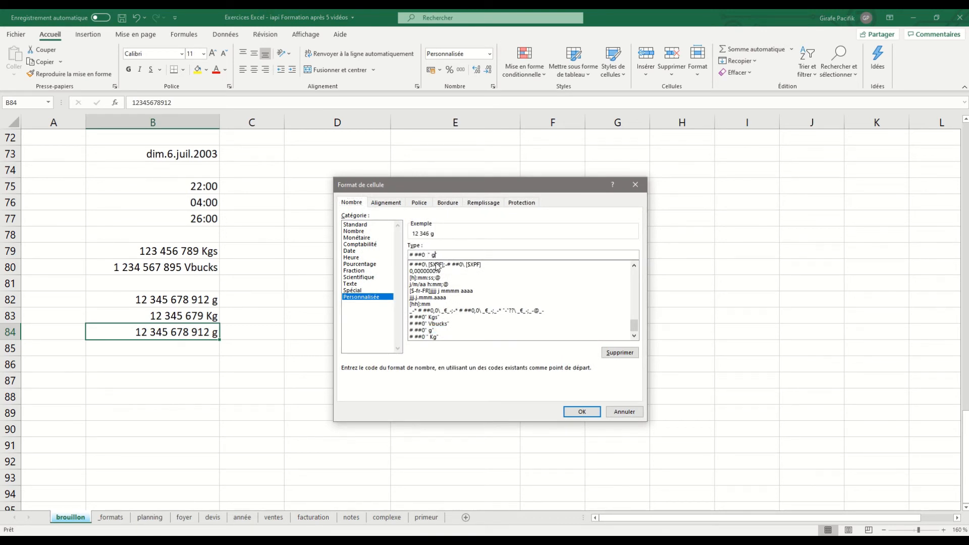
type("T")
left_click(583, 412)
Compare the stored values of cells B82 to B84 with their displayed amounts in grams, kilograms and tonnes.
key("Up")
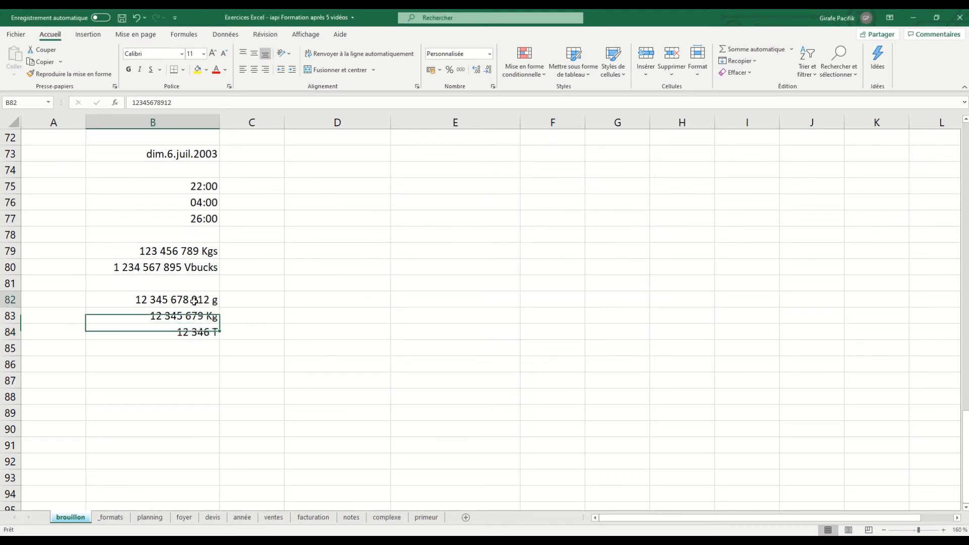
key("Up")
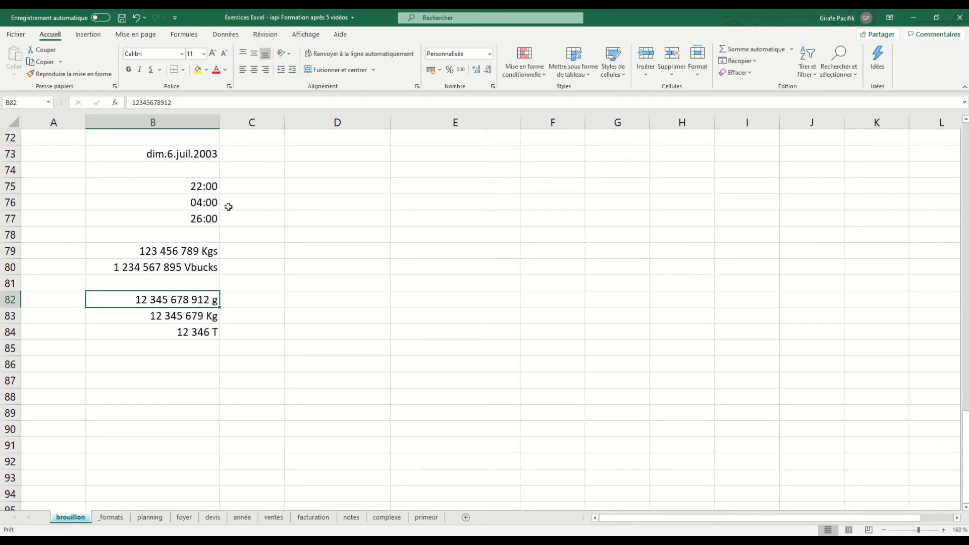
key("Down")
key("Down")
key("Up")
key("Up")
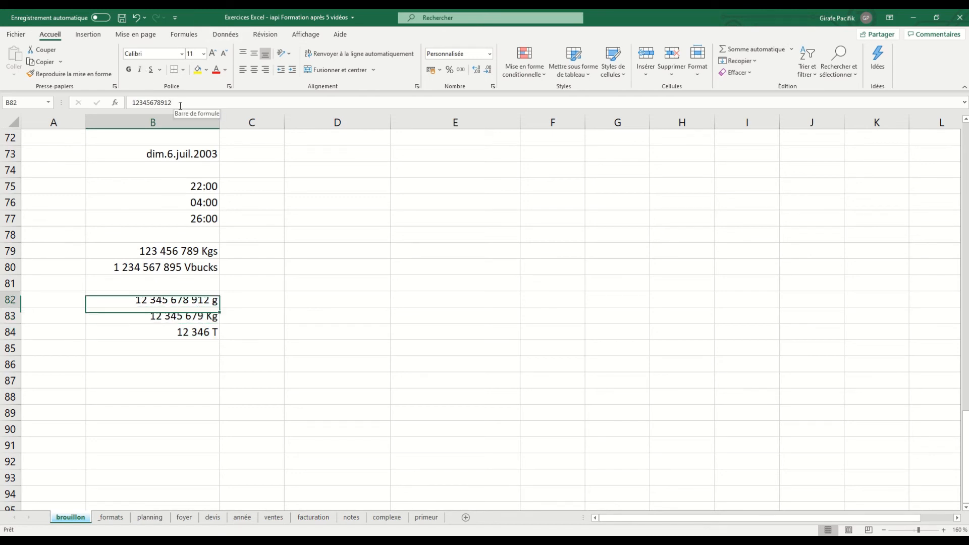
key("Down")
key("Down")
key("Up")
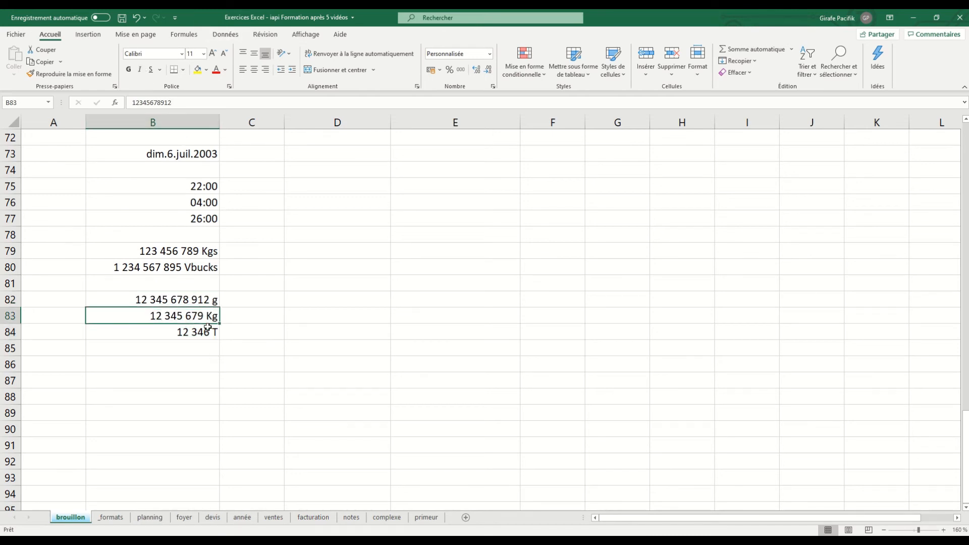
left_click(202, 301)
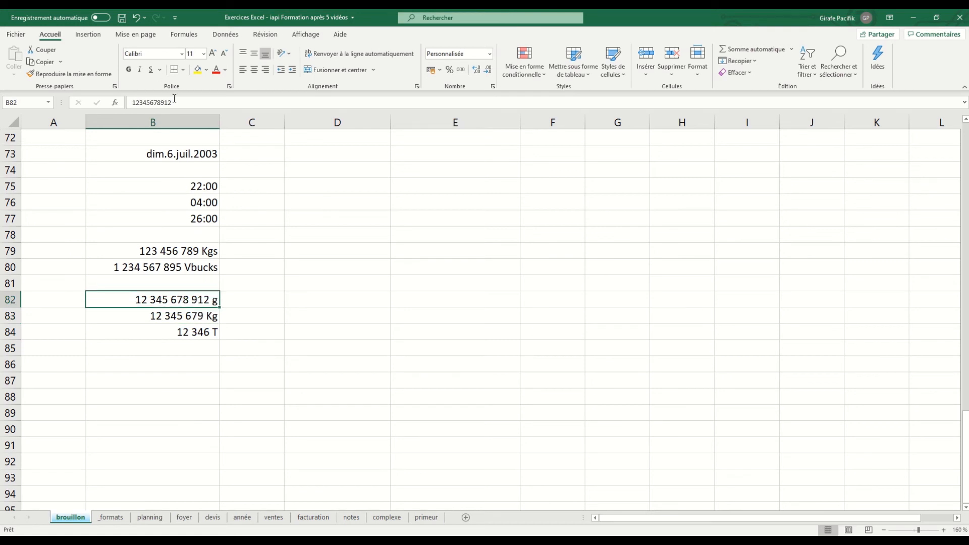
left_click(215, 316)
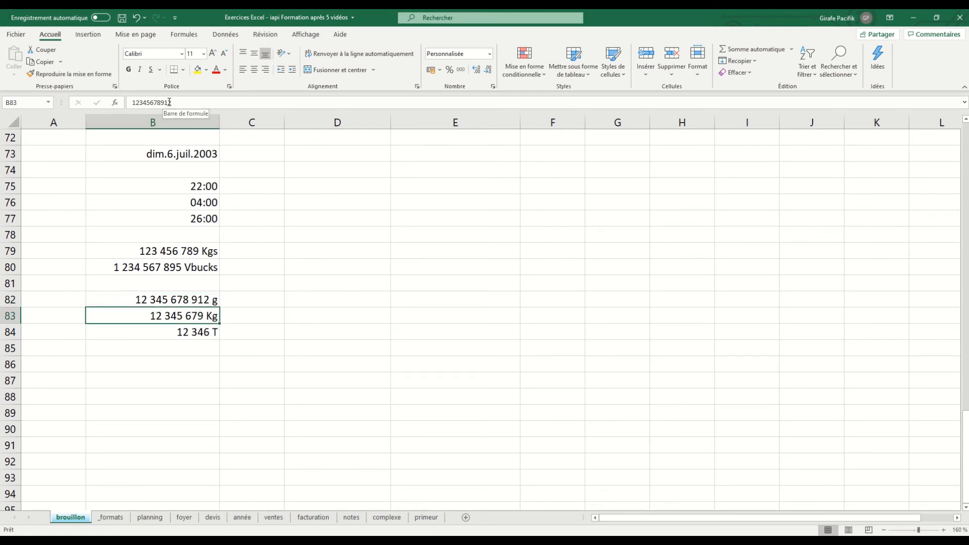
left_click(202, 330)
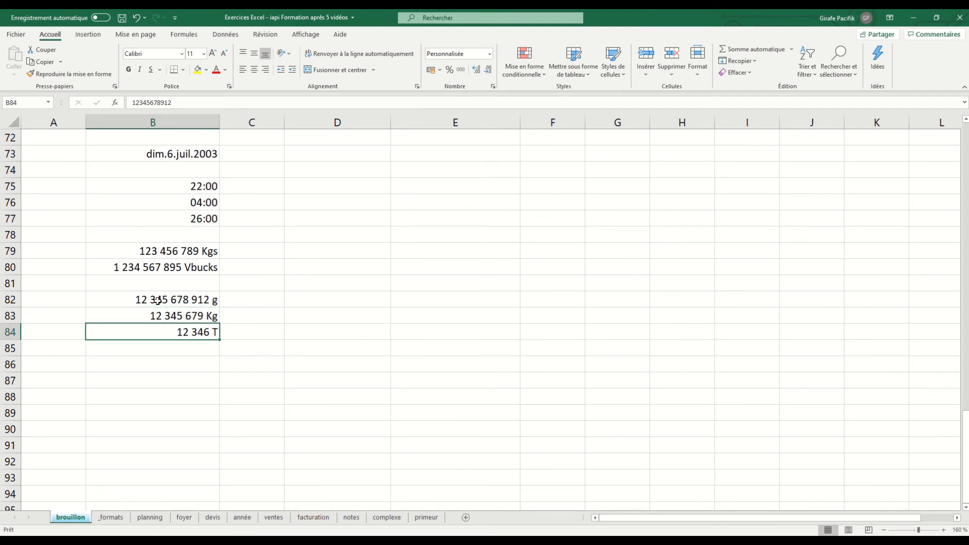
left_click_drag(157, 301, 173, 328)
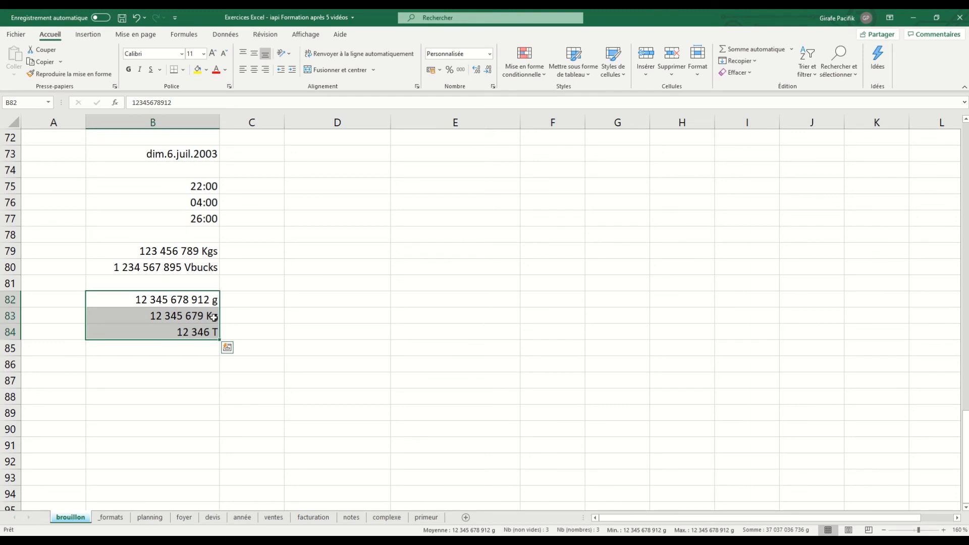
left_click(201, 358)
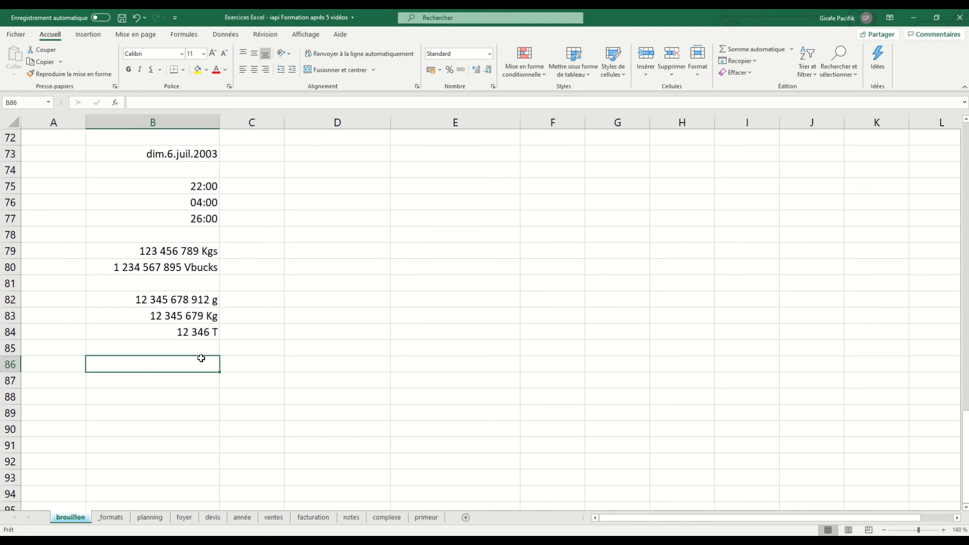
Open the _formats sheet and review the date format codes in B10, B13 and B16 and the time codes in D14 and F14.
left_click(202, 334)
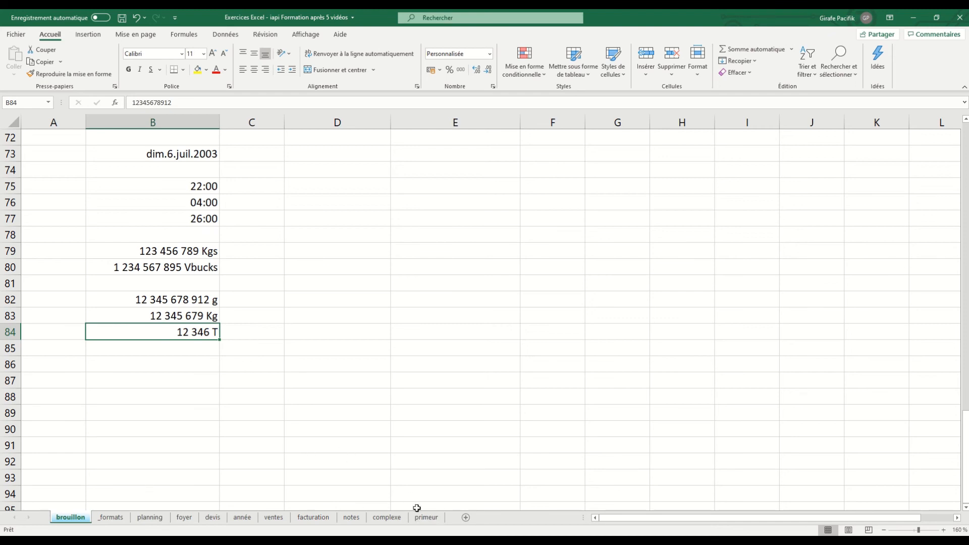
right_click(124, 518)
left_click(113, 524)
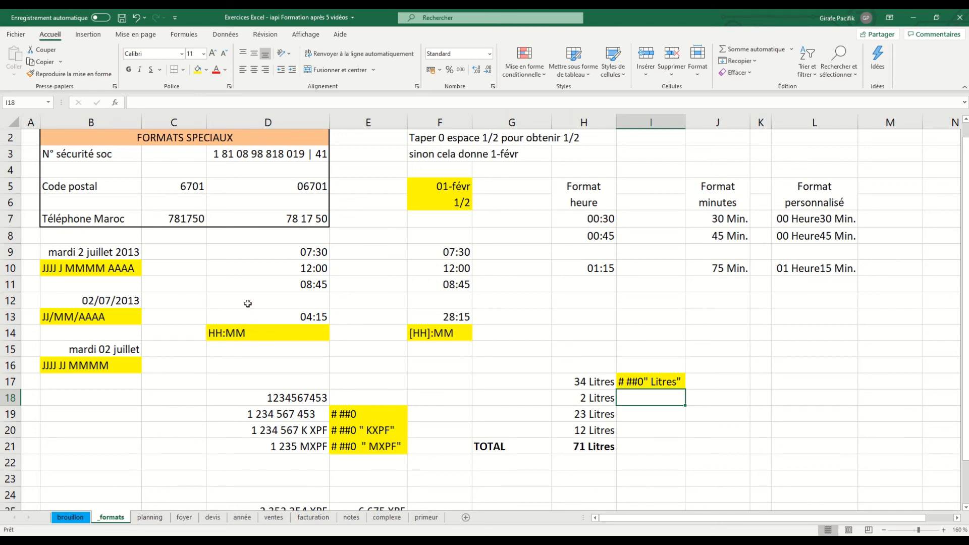
left_click(125, 272)
left_click(112, 317)
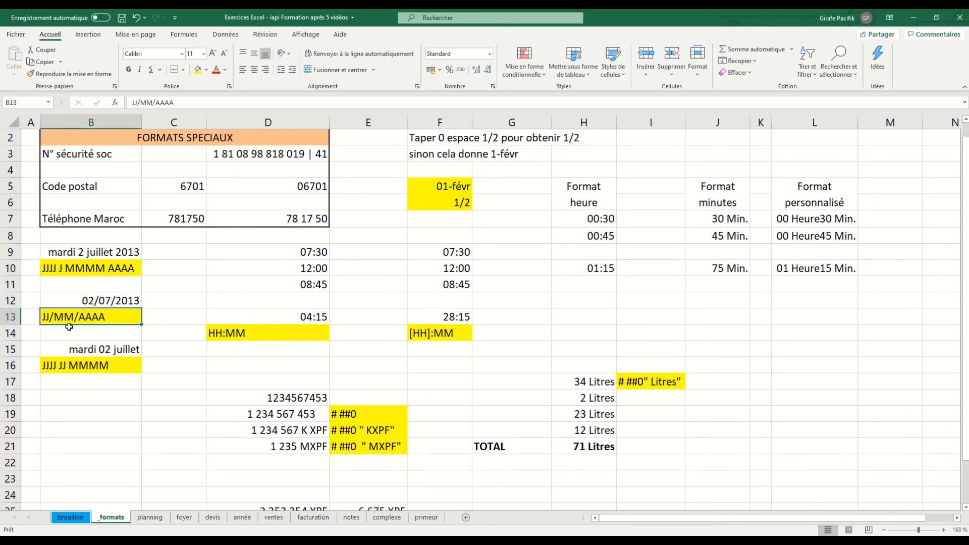
left_click(112, 365)
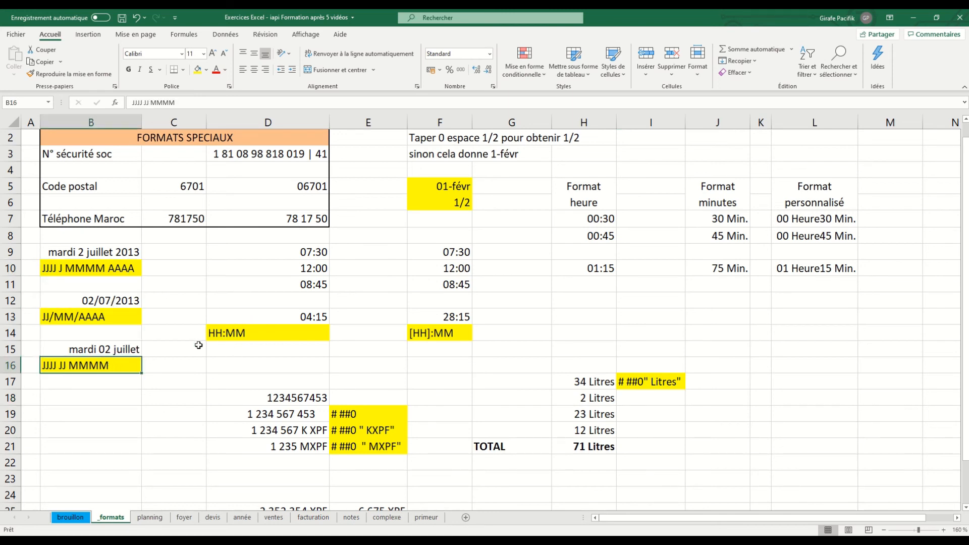
left_click(250, 332)
left_click(436, 333)
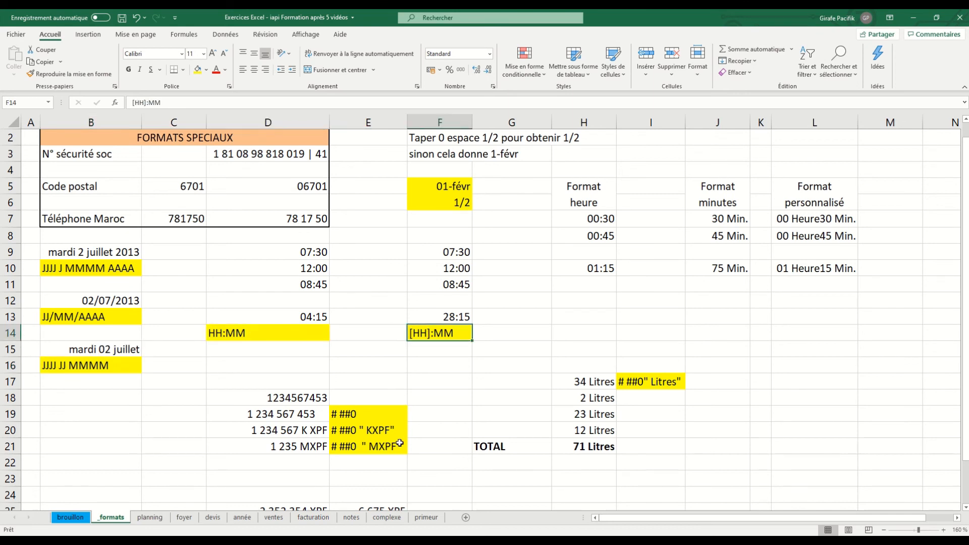
Review the thousands-grouping and scaled XPF formats in D19:E21 and the Litres suffix format code in I17.
left_click_drag(298, 414, 366, 447)
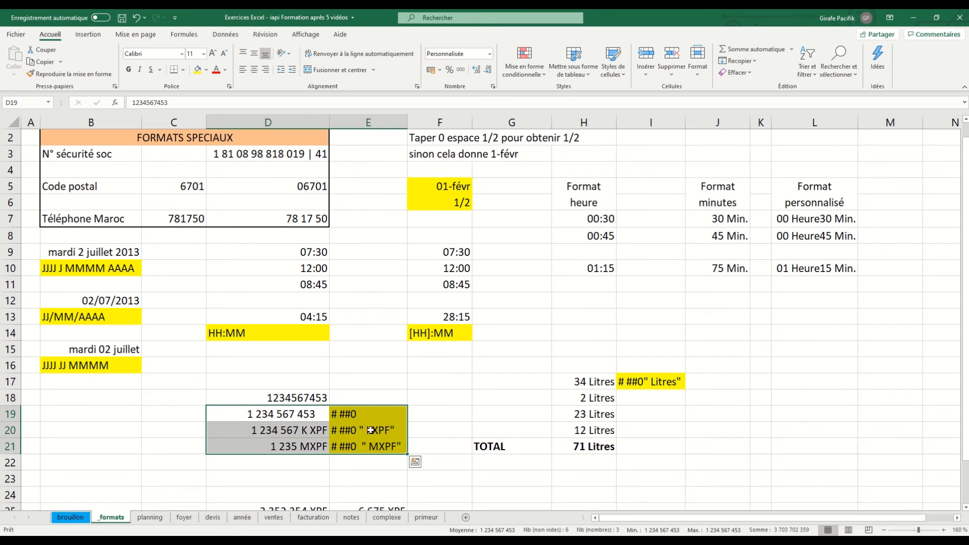
left_click(659, 387)
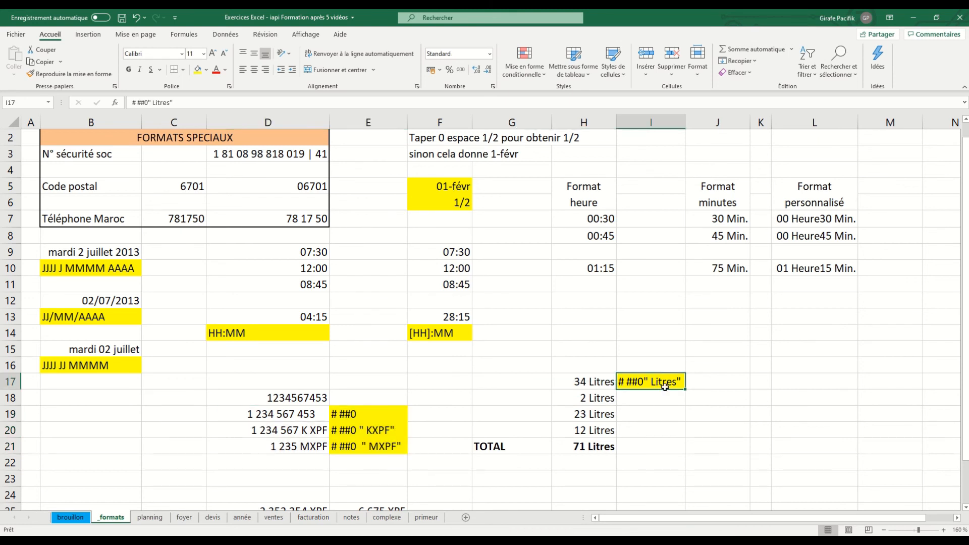
double_click(646, 379)
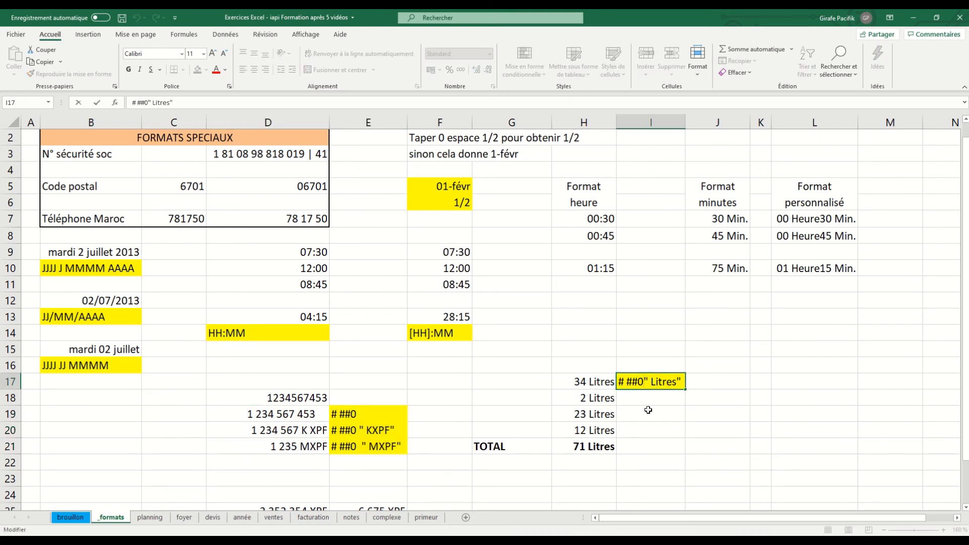
left_click(654, 410)
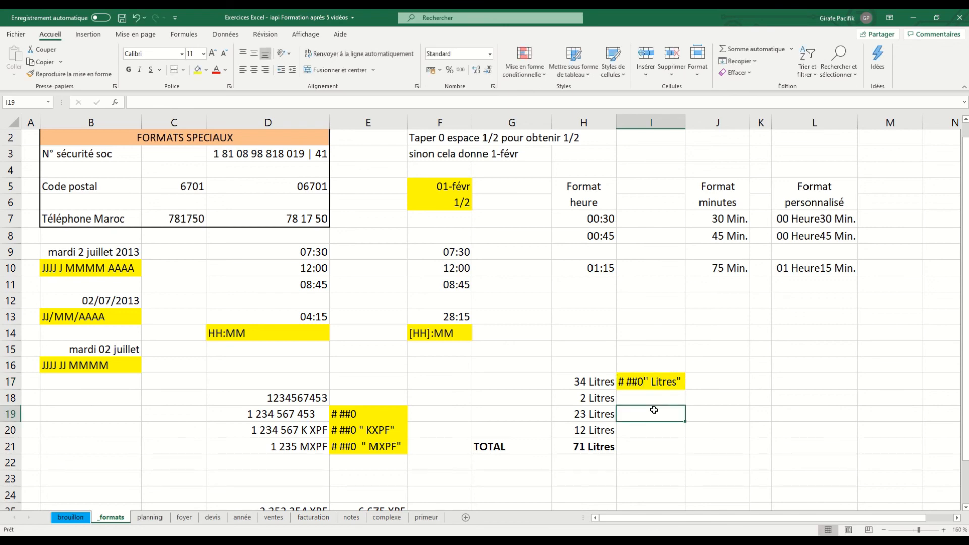